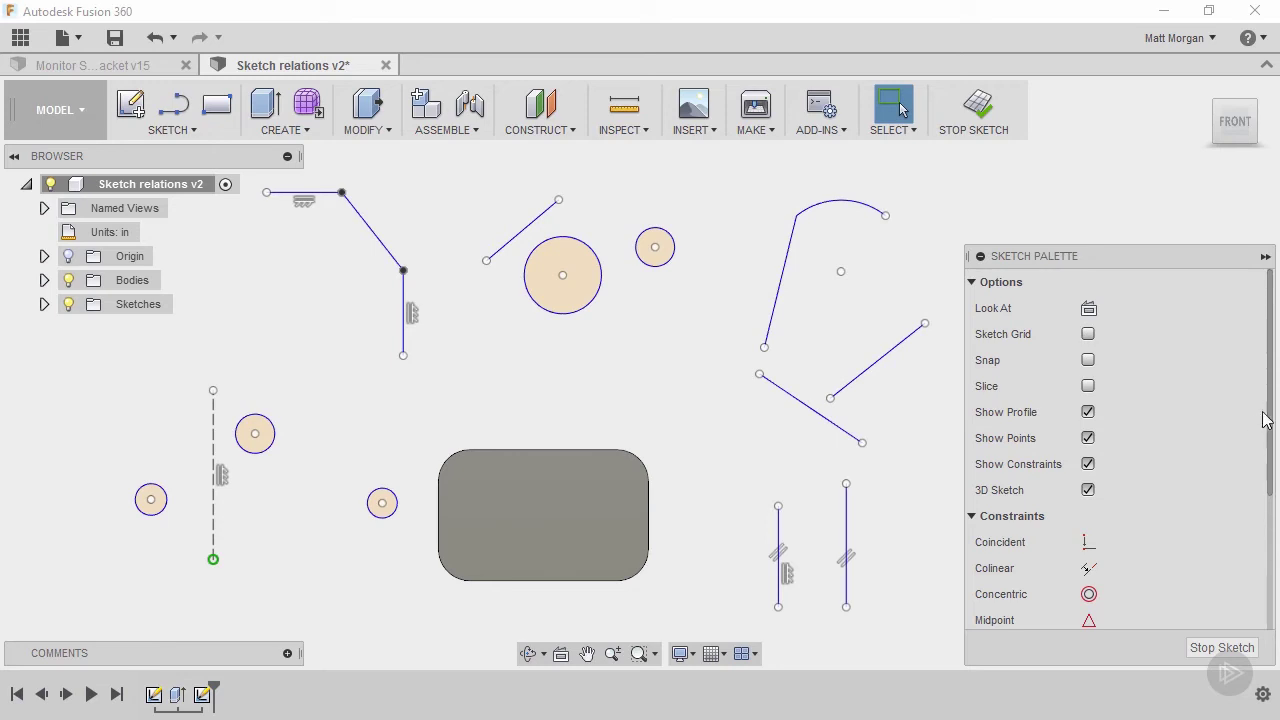
- Make the slanted line's upper endpoint coincident with the end of the line below the arc
drag(1273, 427, 1273, 518)
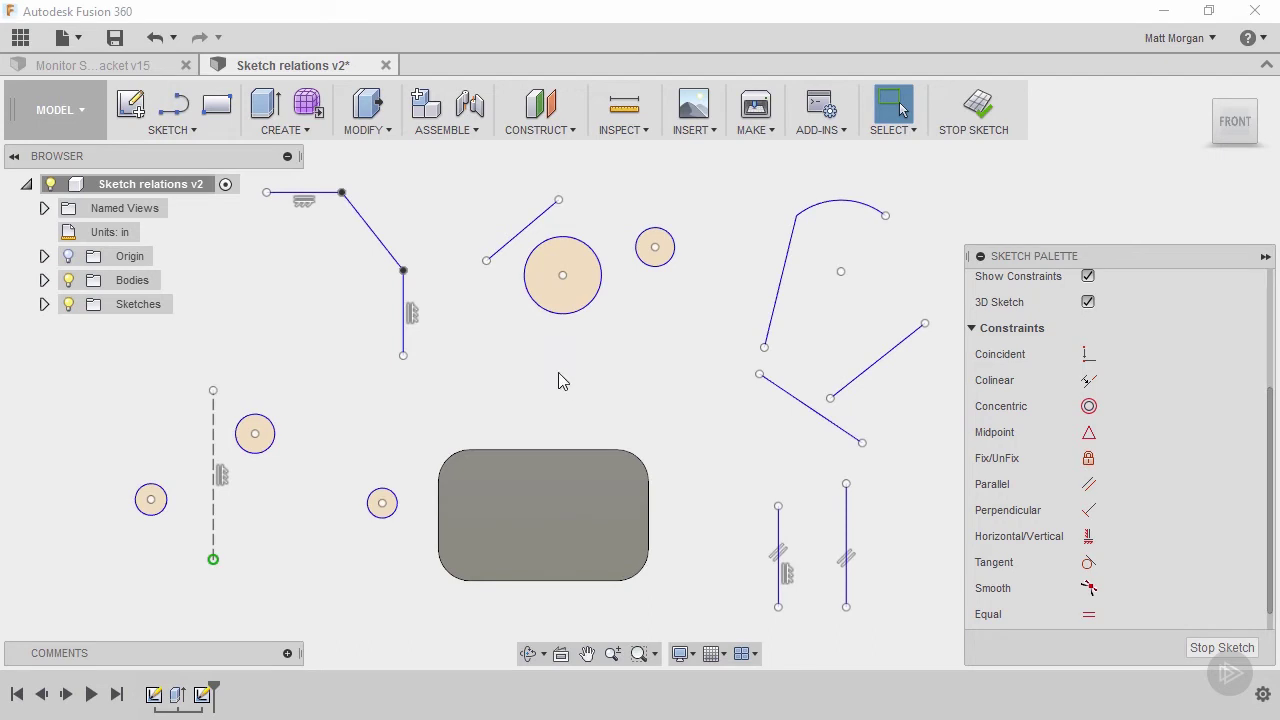
click(759, 375)
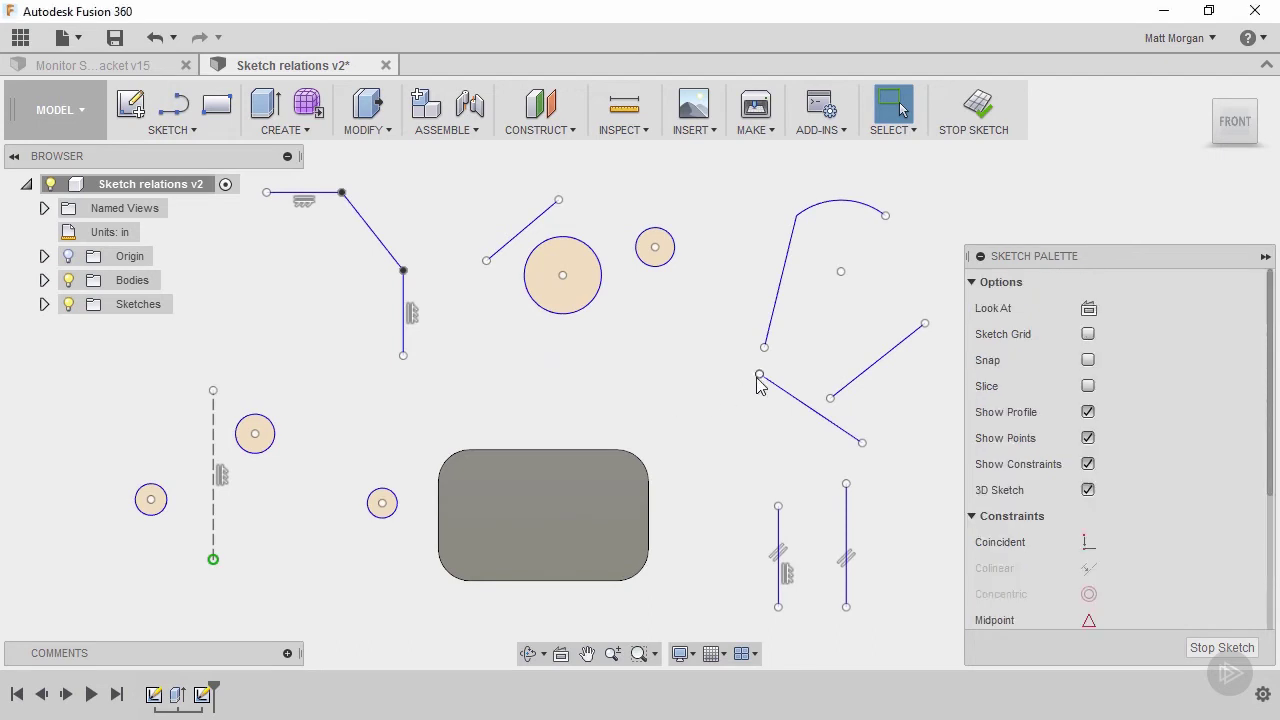
click(764, 350)
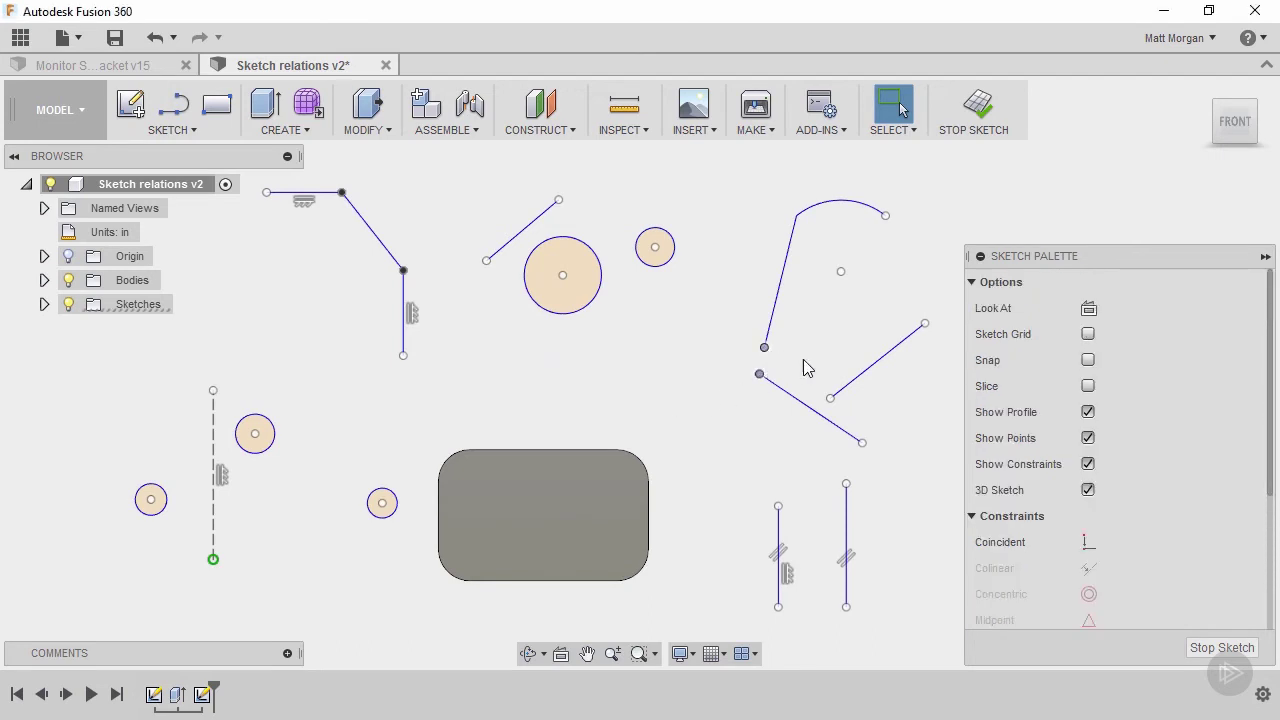
click(1090, 550)
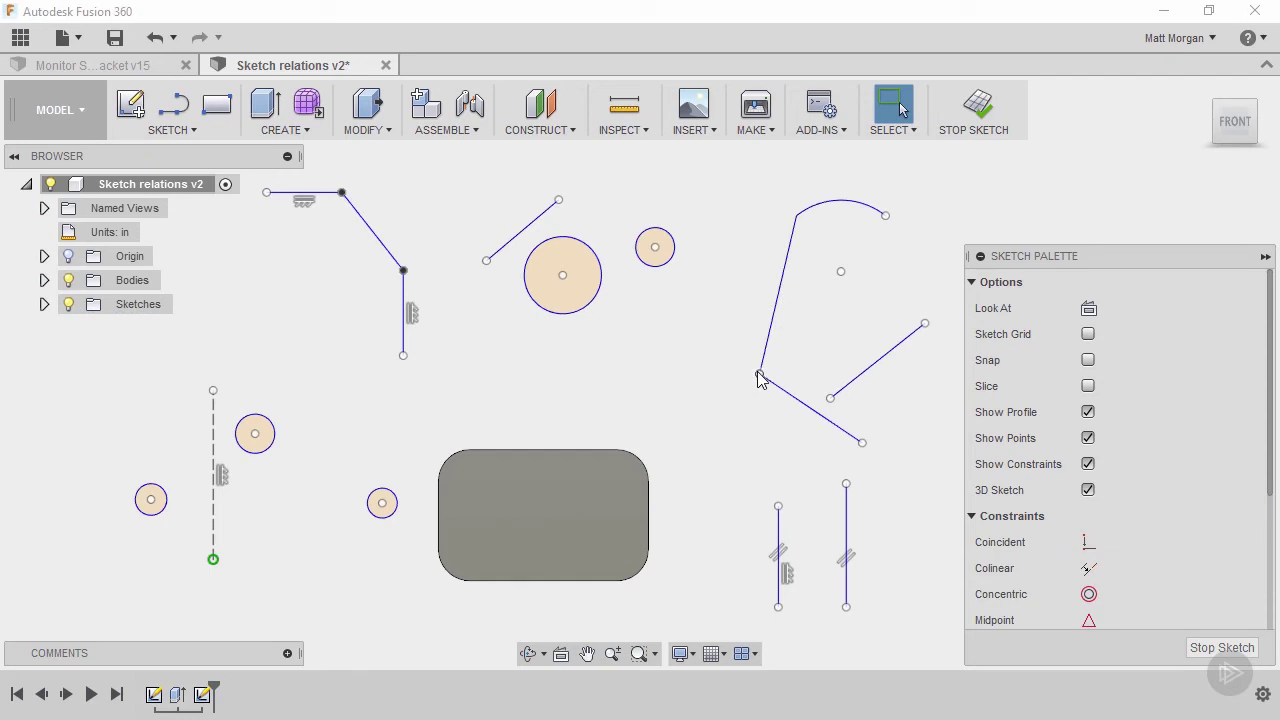
- Pin the diagonal line's lower endpoint onto the slanted line with Coincident, then drag it to test
click(830, 399)
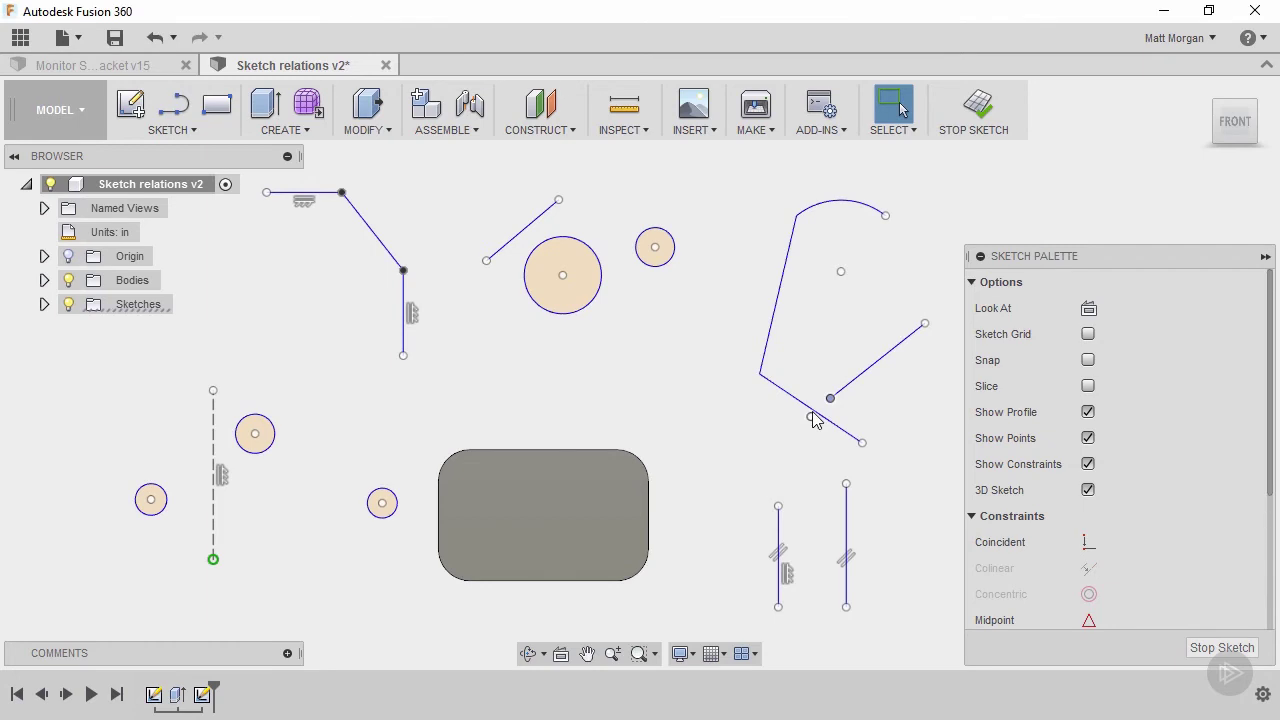
click(794, 398)
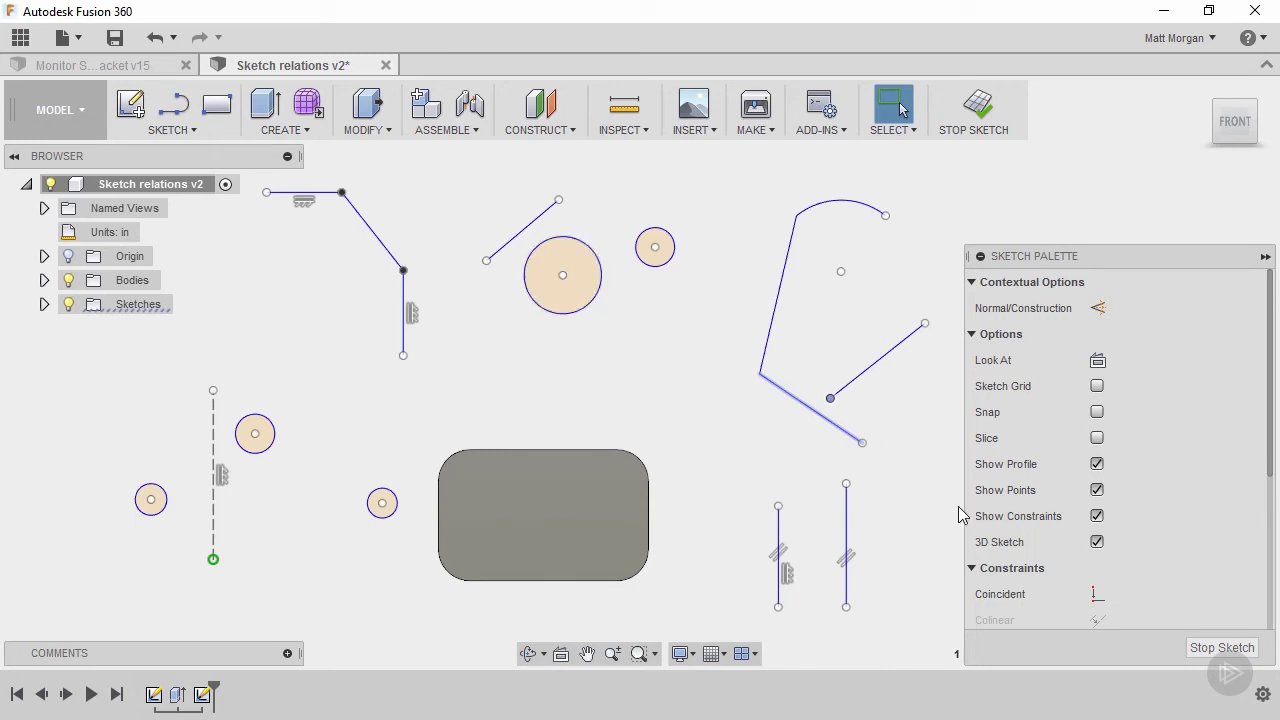
click(1093, 596)
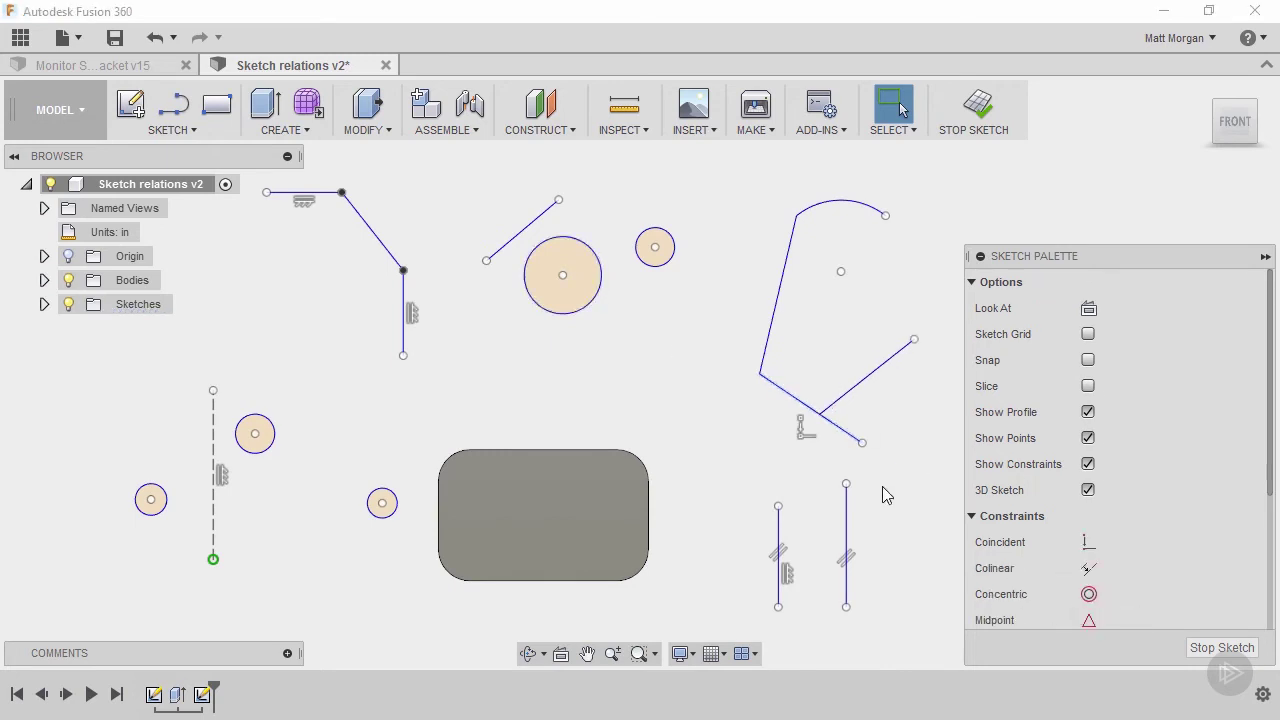
drag(819, 415, 897, 450)
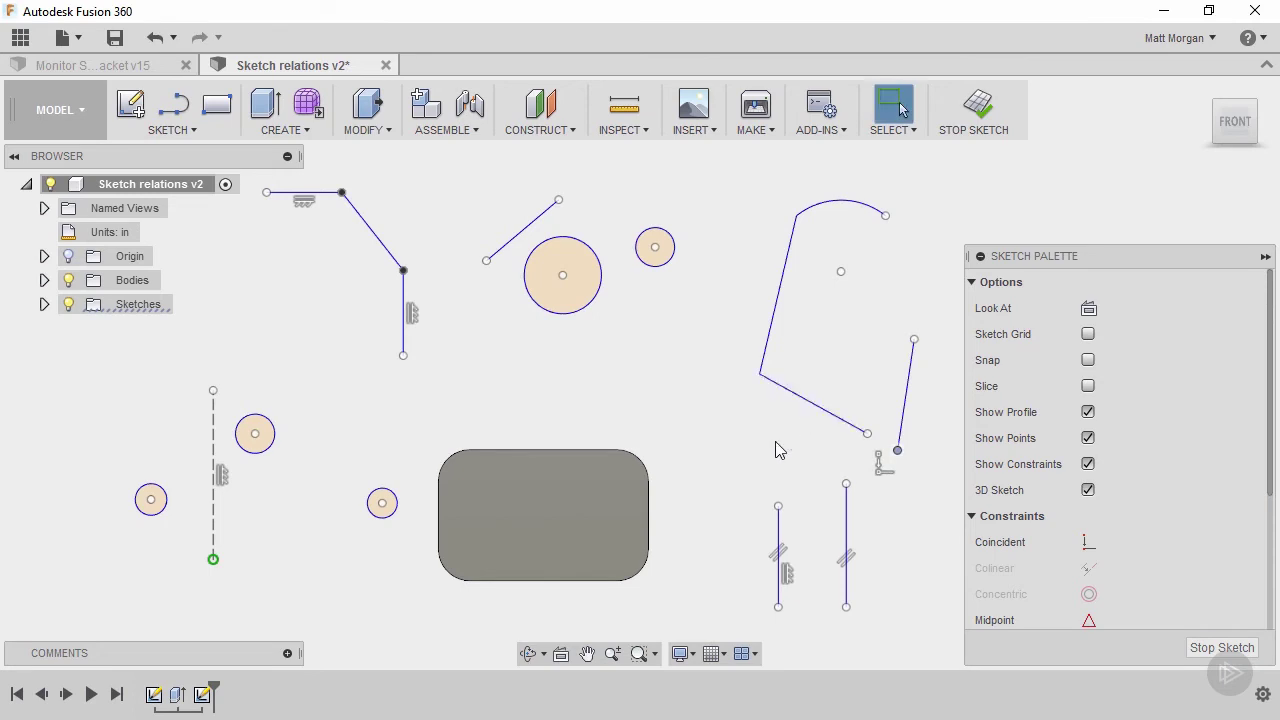
click(898, 451)
drag(897, 450, 828, 422)
key(Escape)
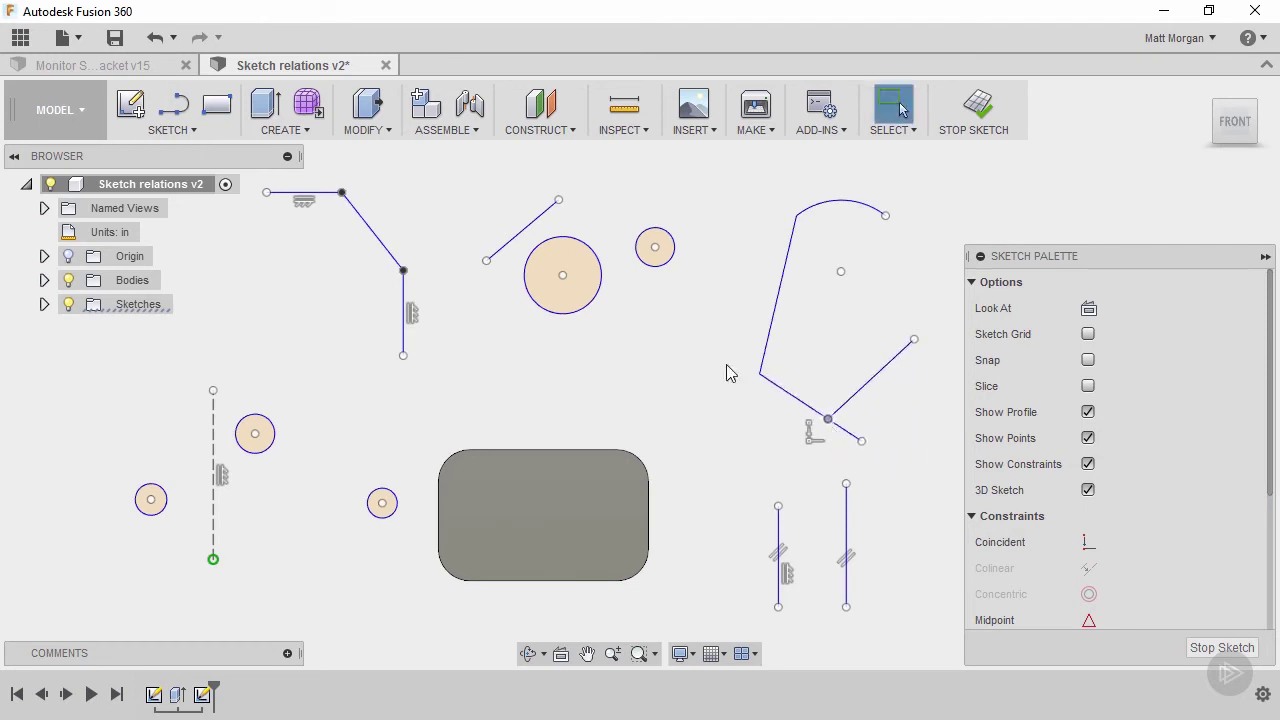
- Make the short line tangent to the large circle
click(532, 244)
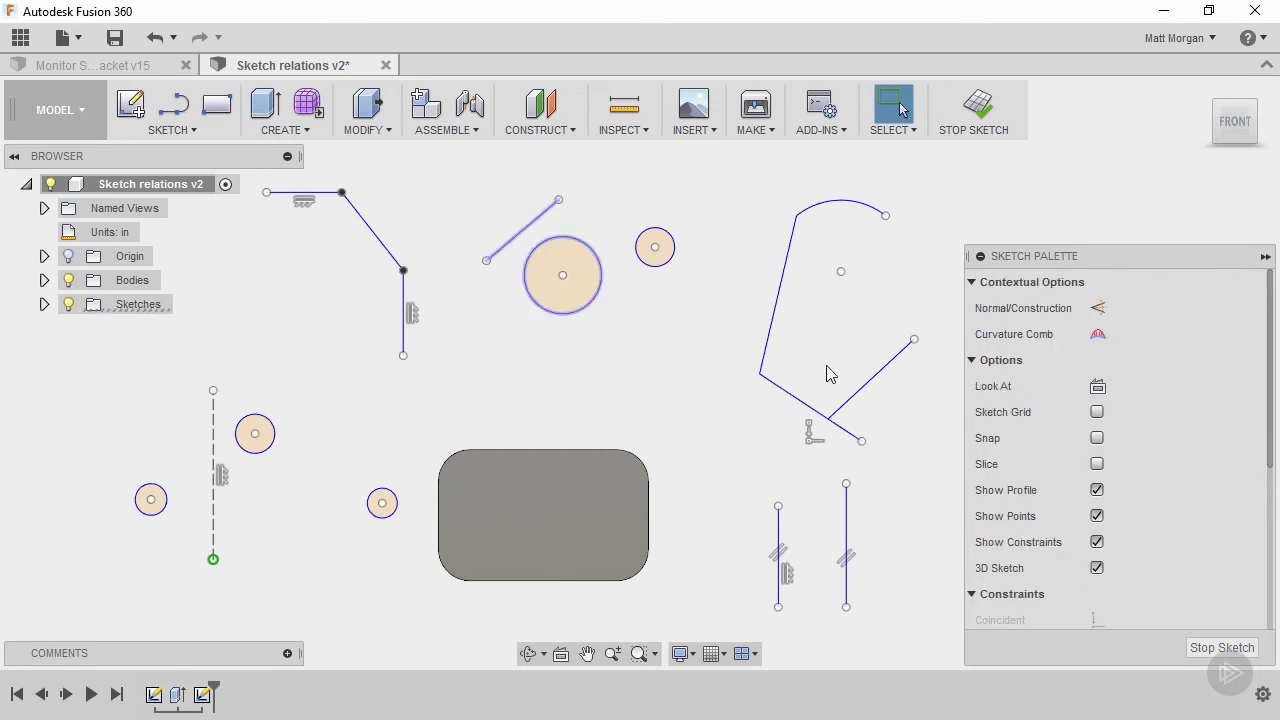
scroll(1111, 524, down, 3)
scroll(1111, 524, down, 2)
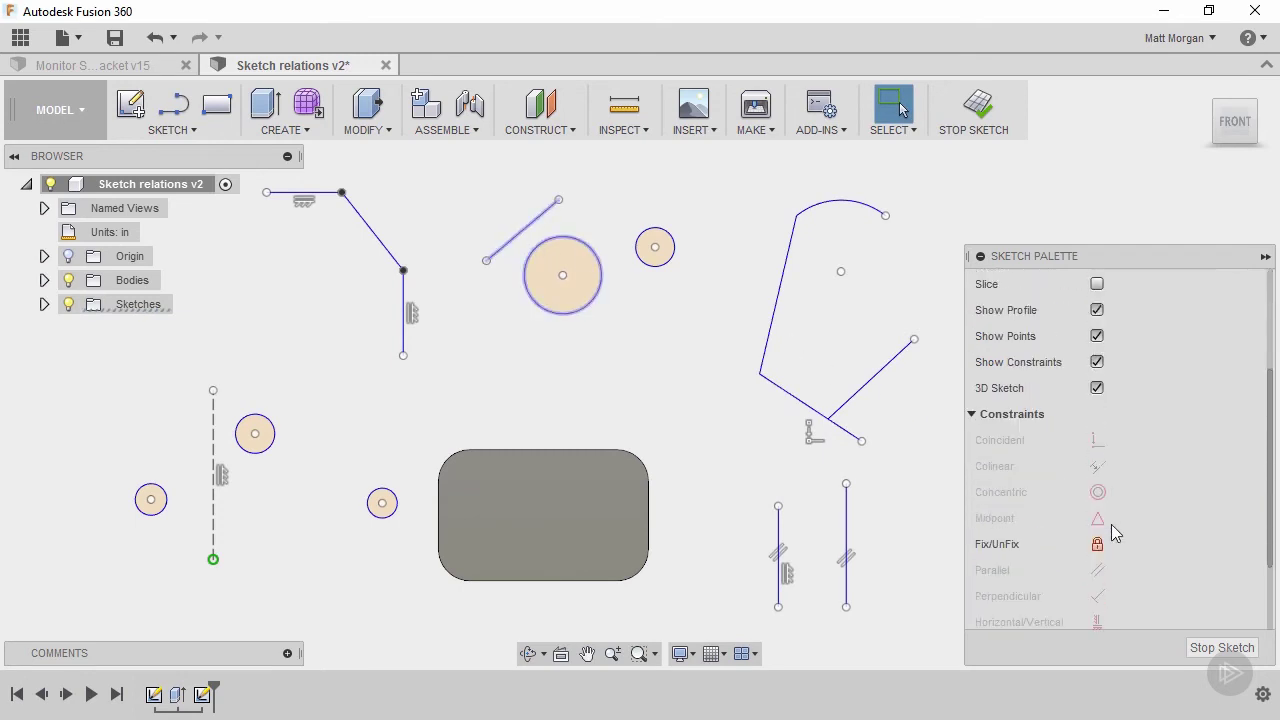
scroll(1111, 524, down, 3)
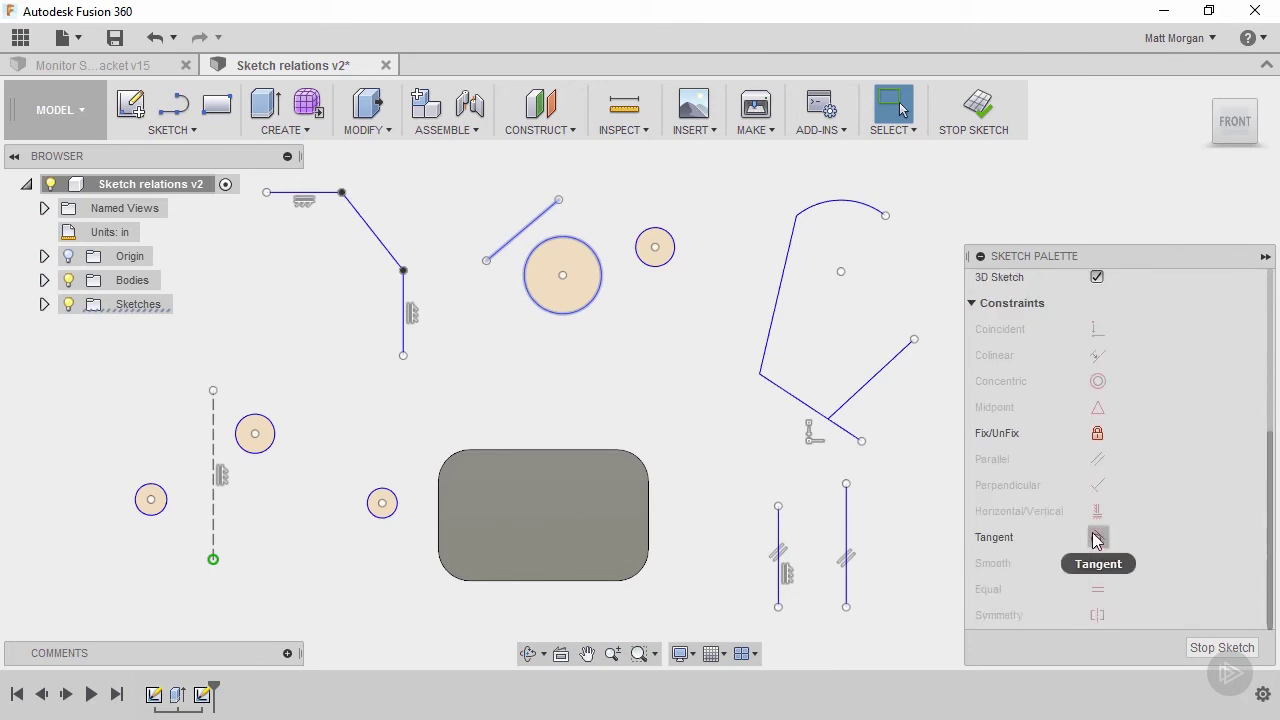
click(1096, 536)
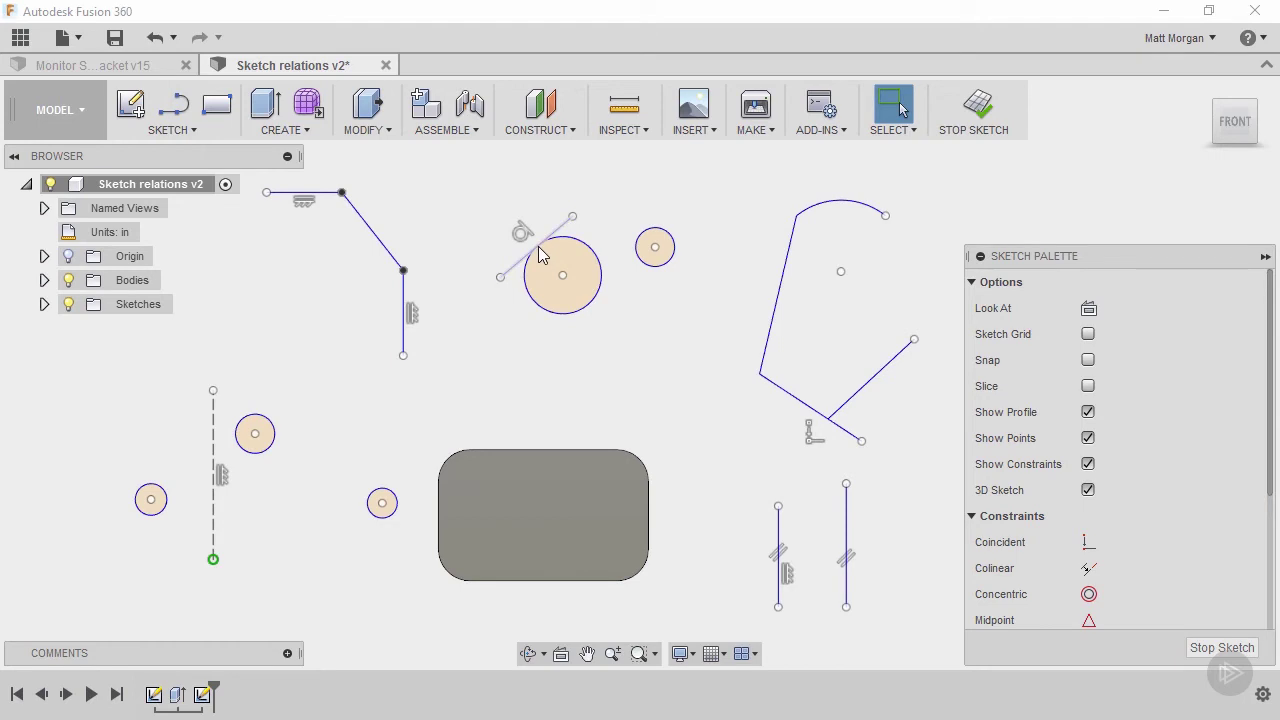
- Make the small upper circle tangent to the large circle beside it
click(643, 266)
ctrl+click(600, 285)
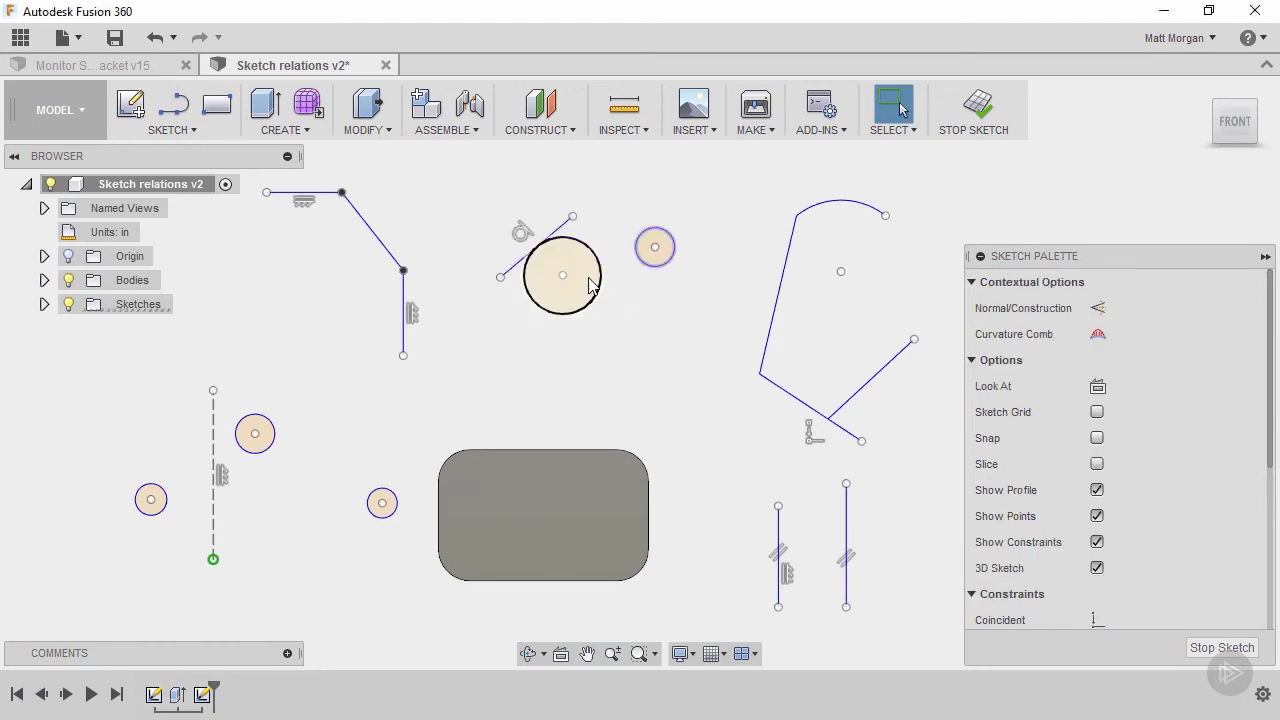
scroll(1128, 525, down, 3)
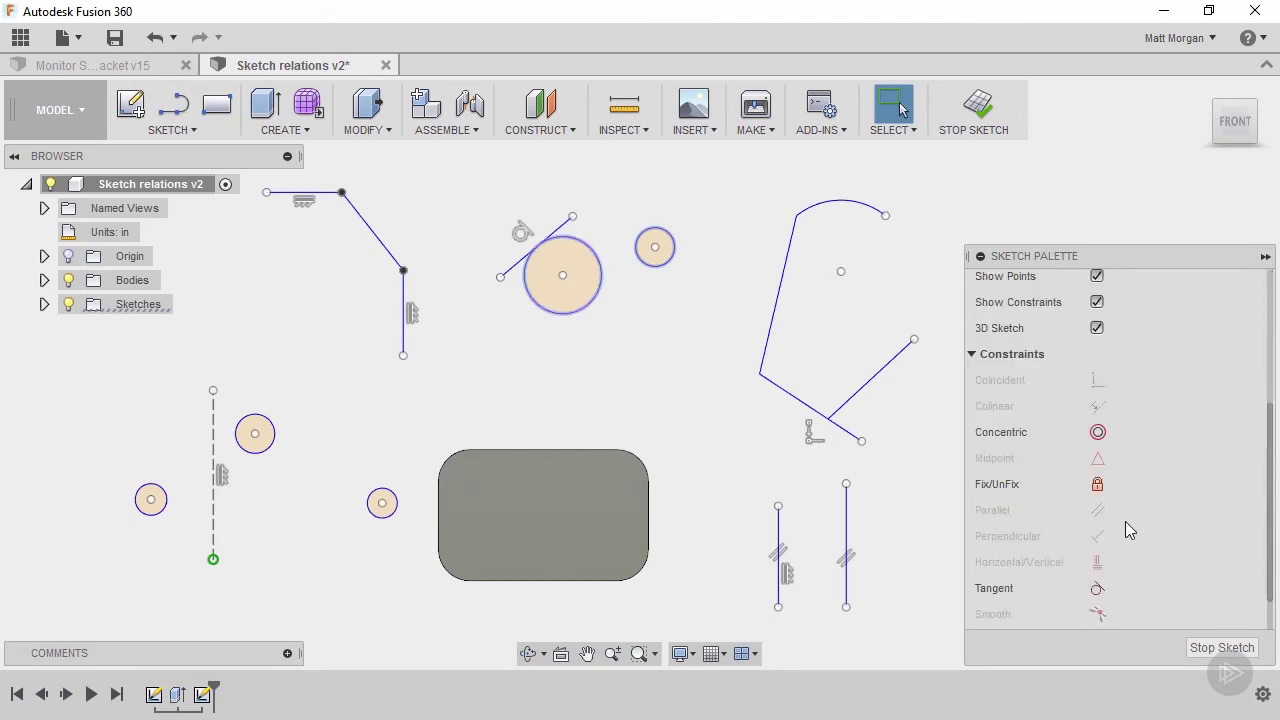
click(640, 300)
click(657, 275)
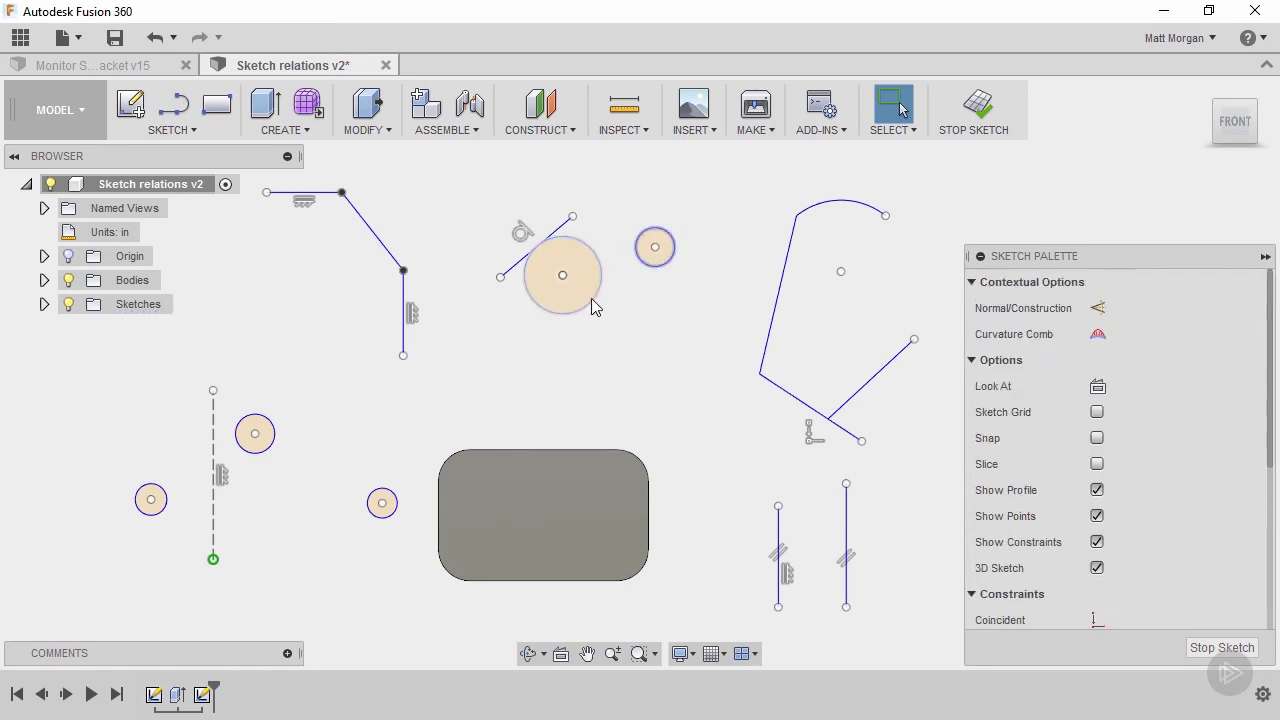
shift+click(600, 292)
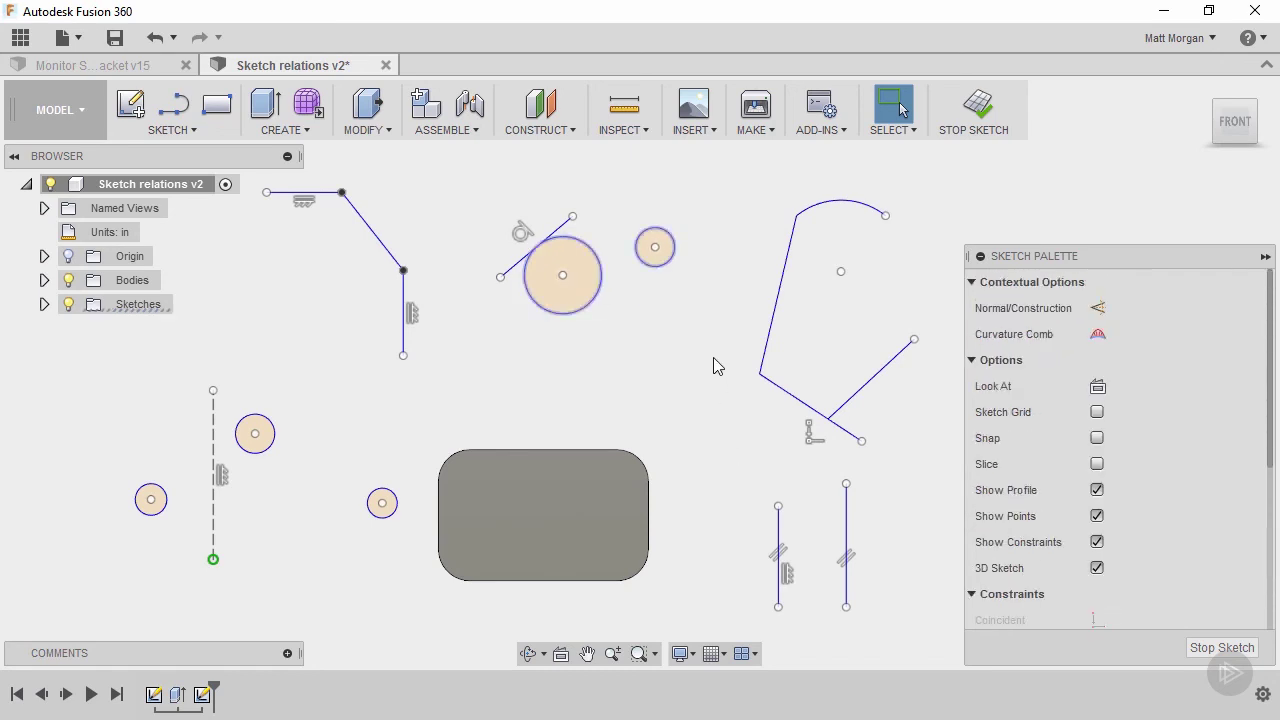
click(772, 395)
scroll(1111, 483, down, 4)
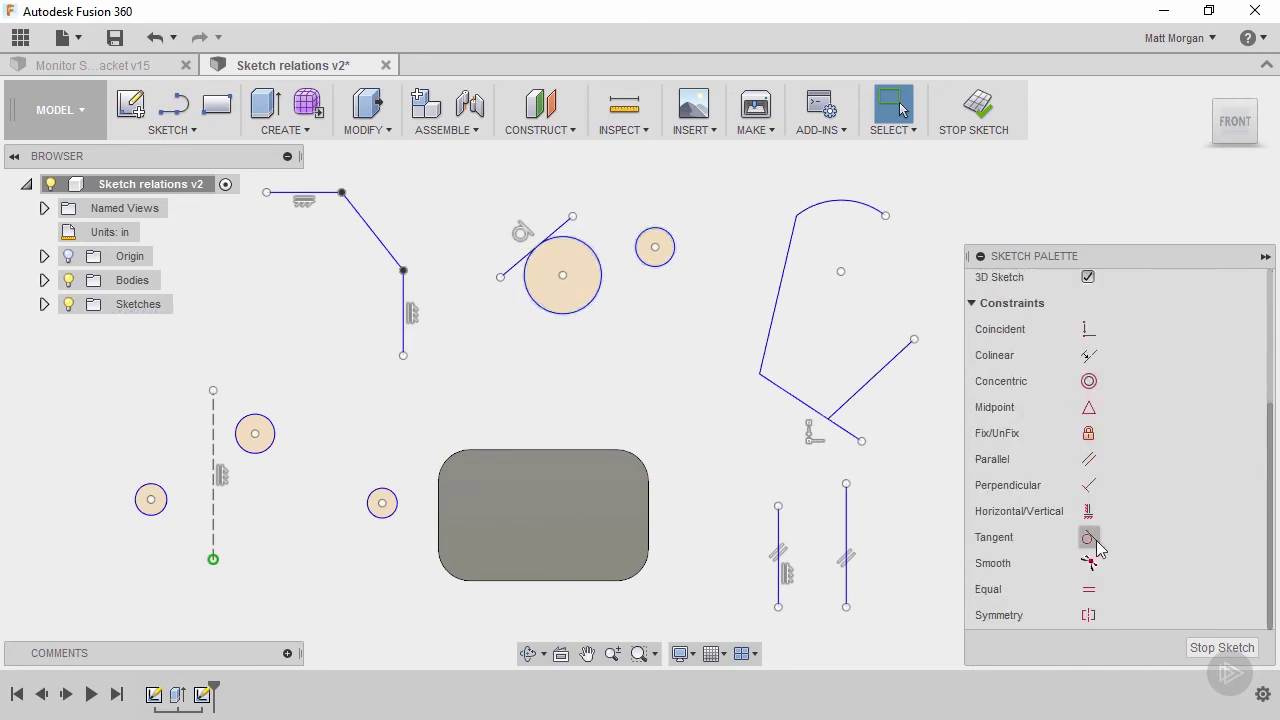
click(1088, 537)
click(640, 260)
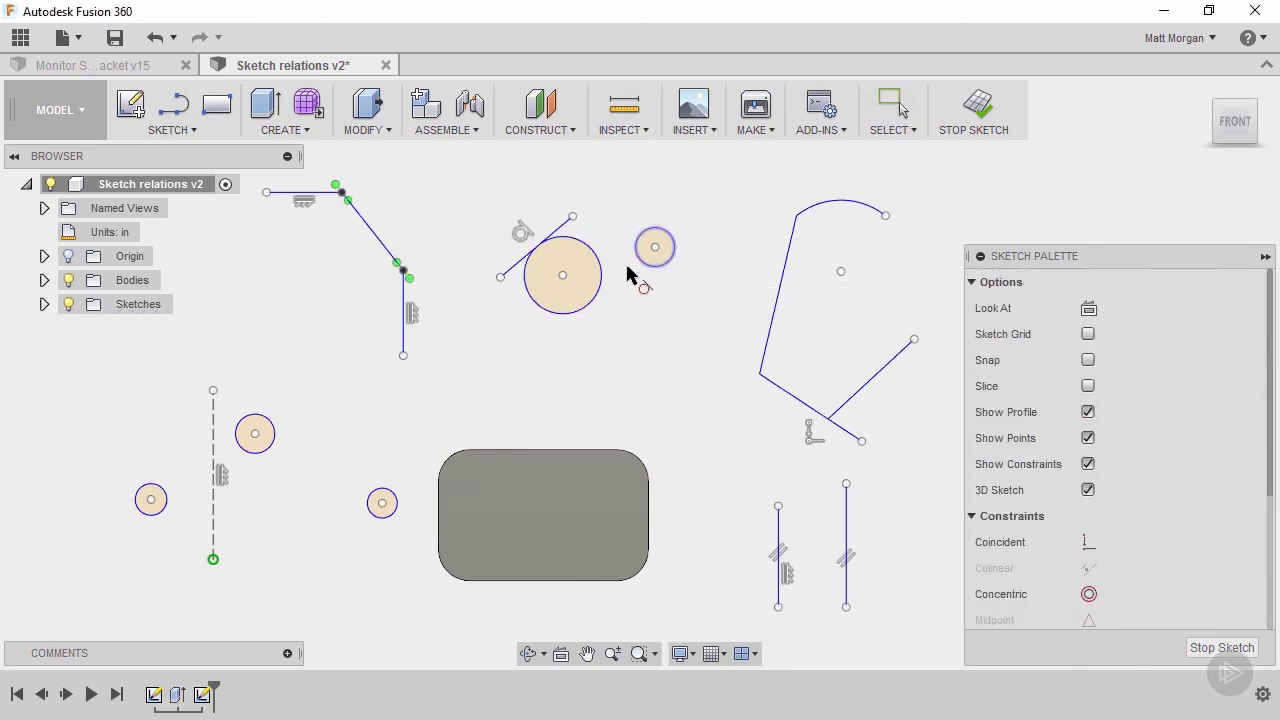
click(600, 287)
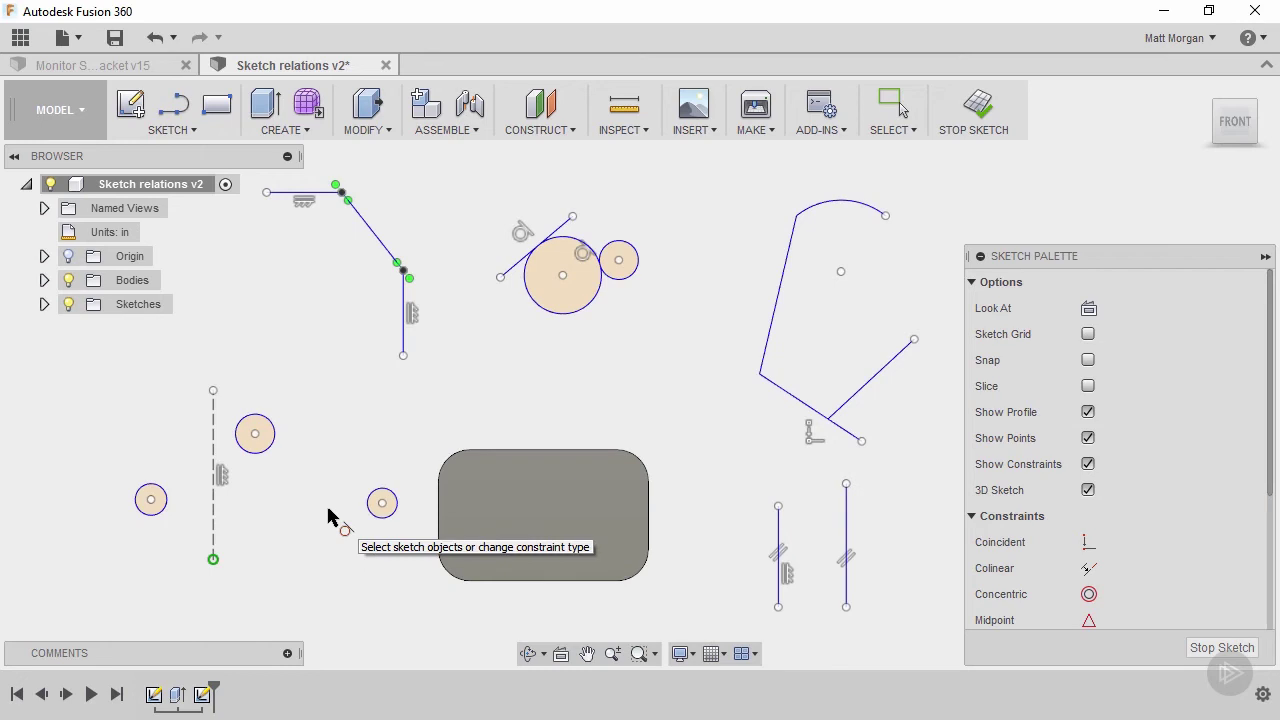
key(Escape)
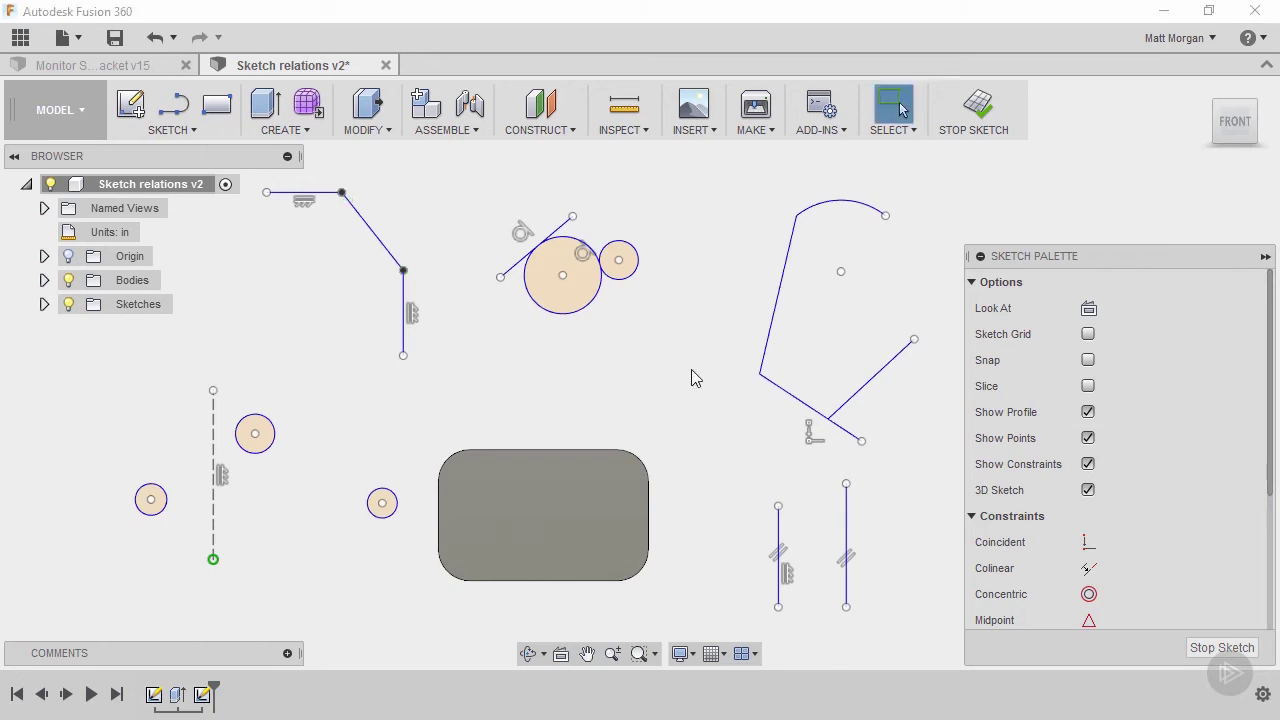
- Center the small circle on the rounded rectangle's top-left corner arc with Concentric
click(382, 489)
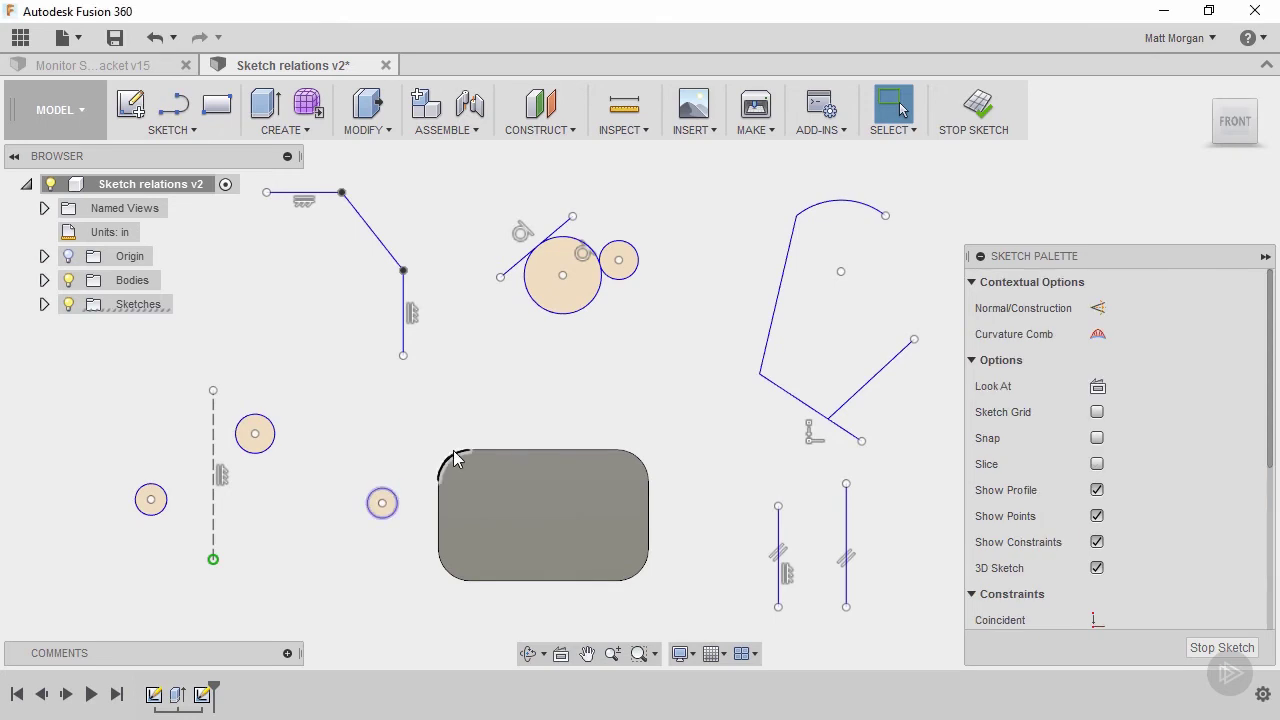
click(424, 585)
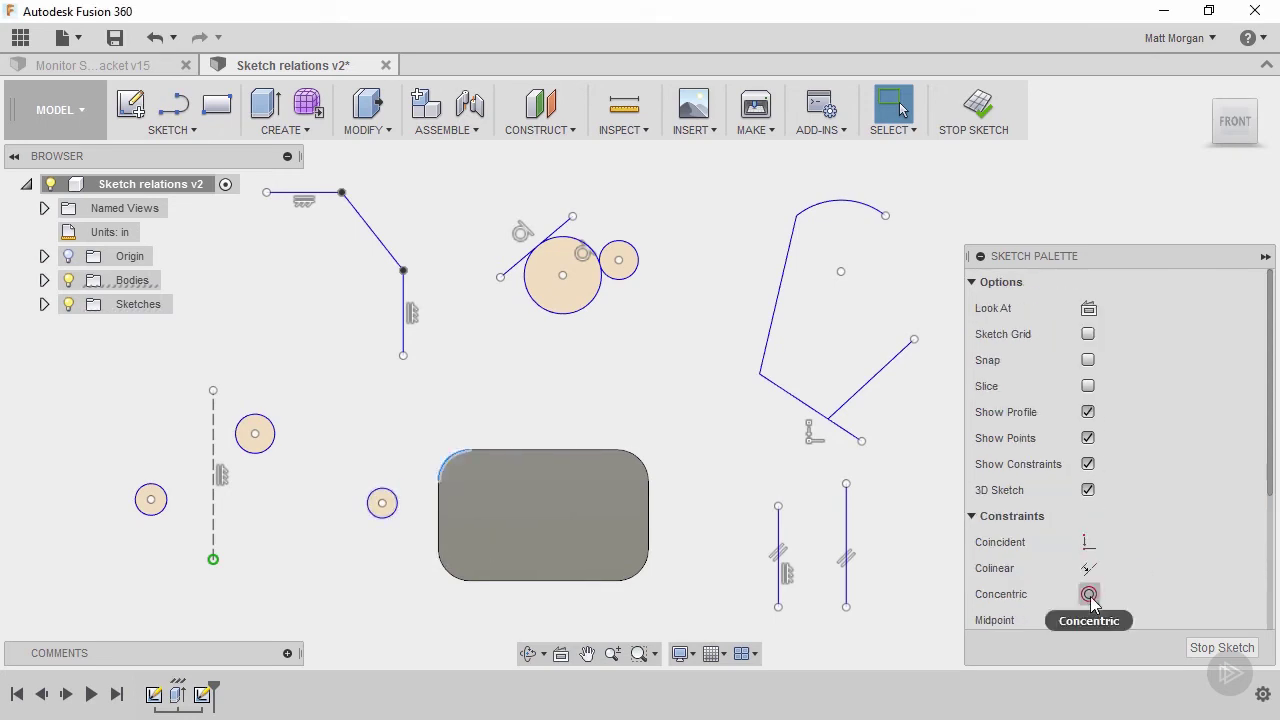
click(1089, 594)
click(372, 503)
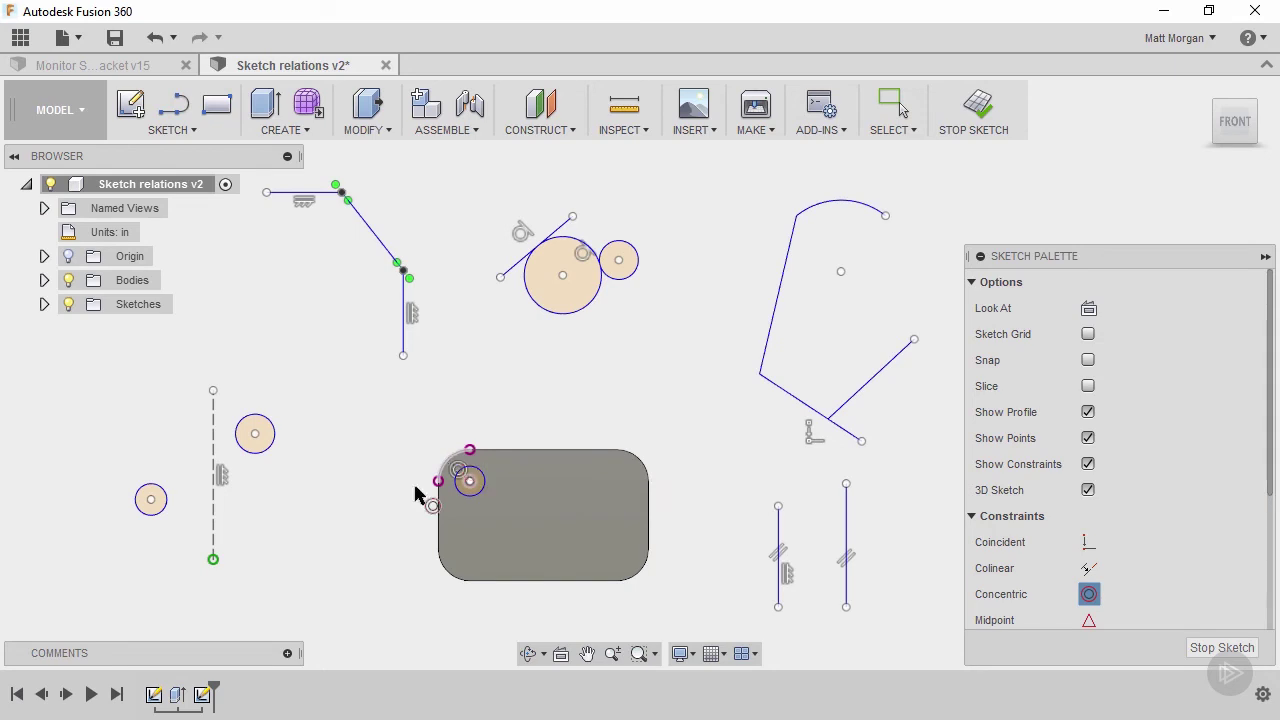
click(450, 463)
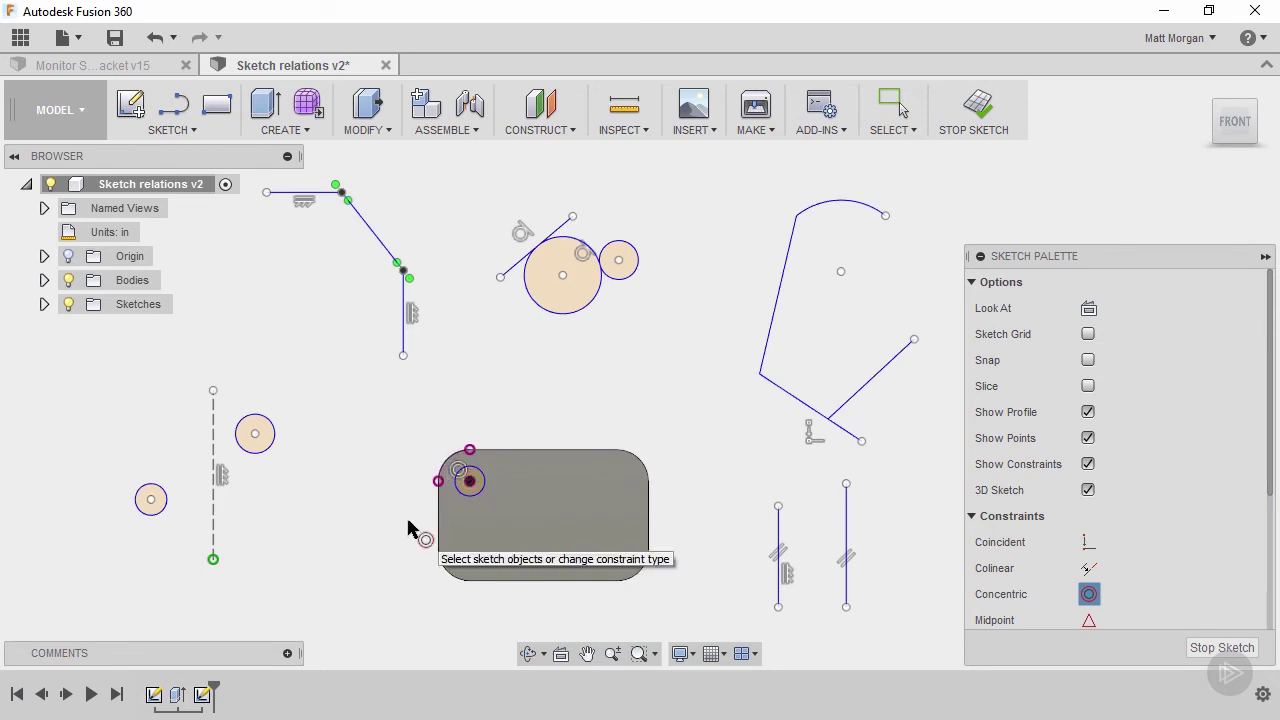
key(Escape)
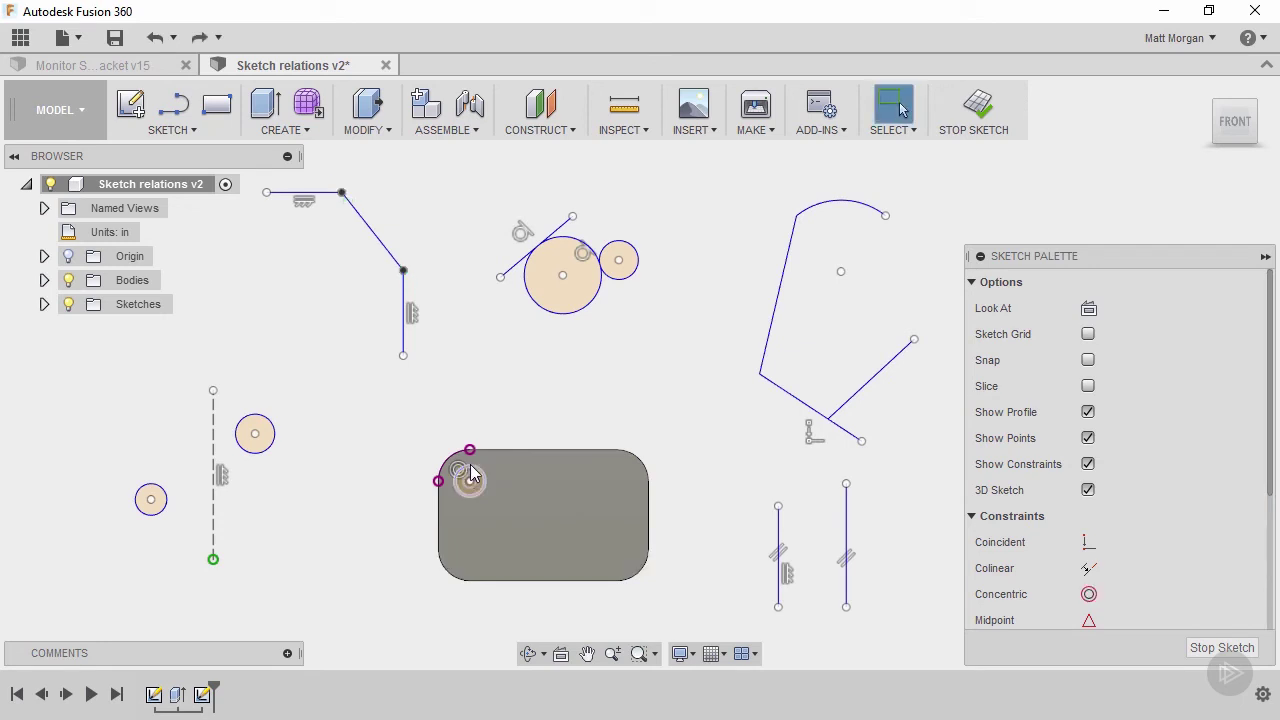
- Make the small corner circle equal in size to the top-left fillet arc
click(469, 479)
click(460, 461)
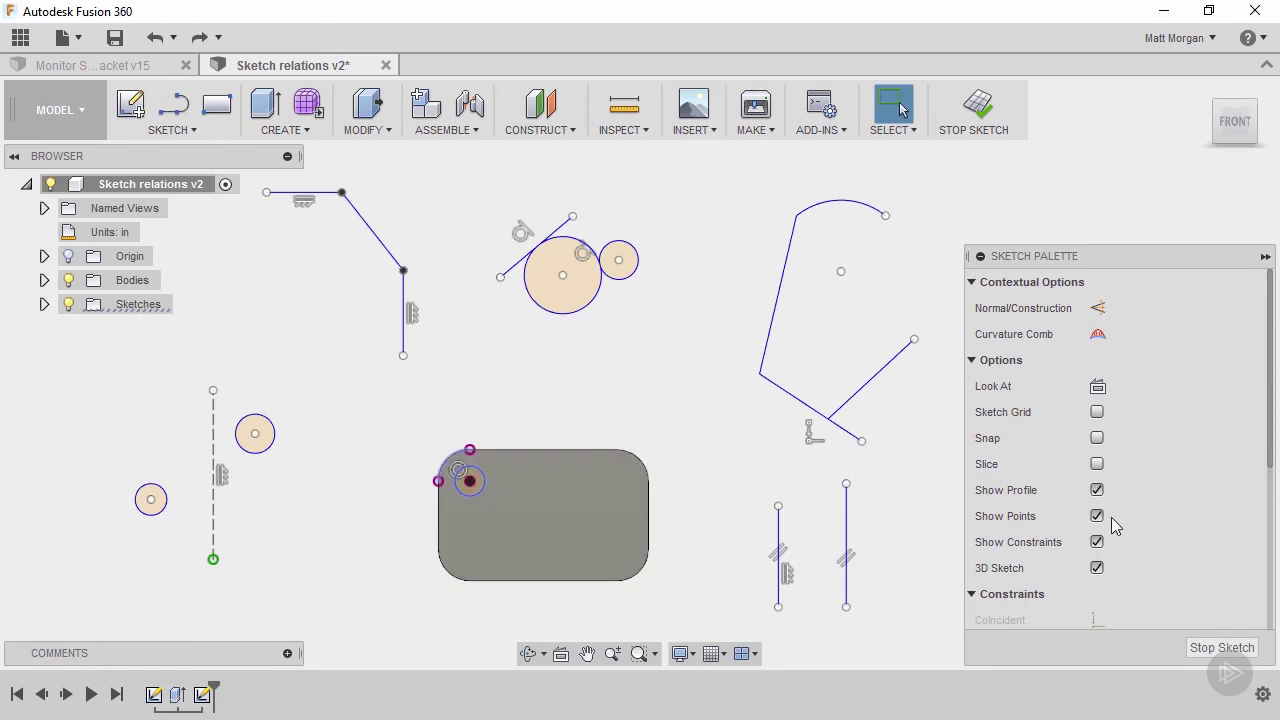
scroll(1111, 526, down, 3)
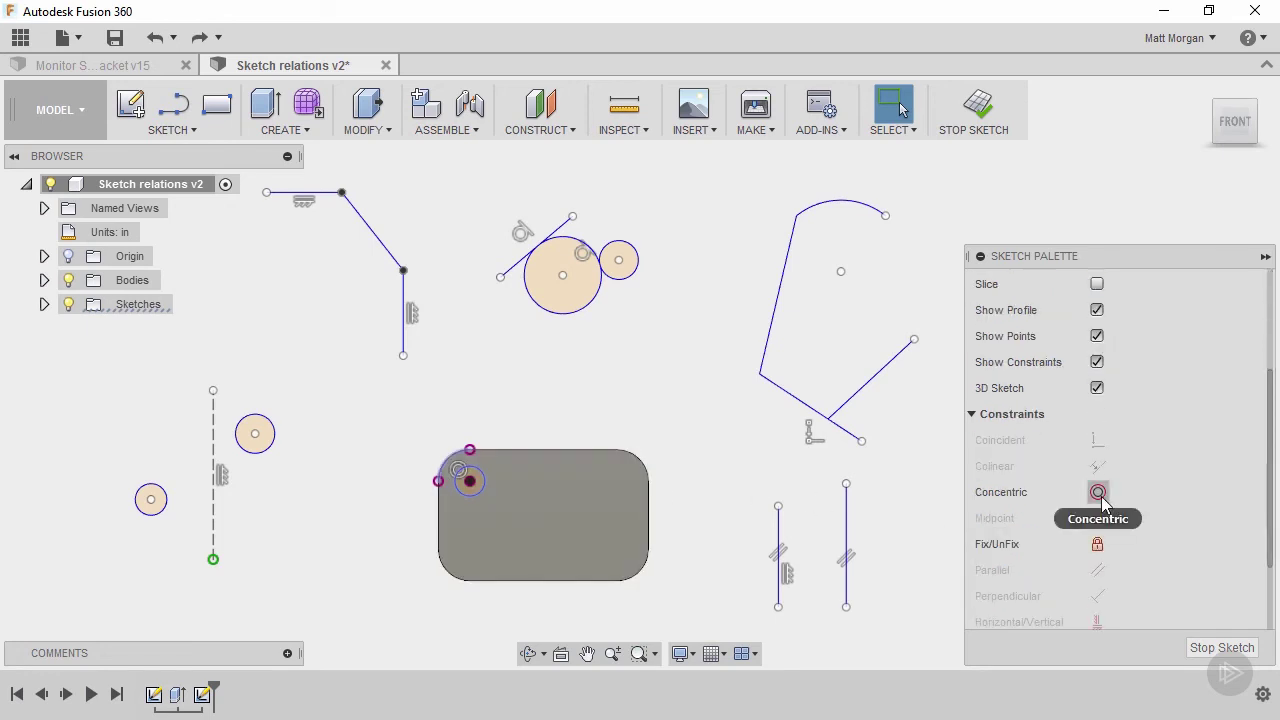
scroll(1100, 500, down, 2)
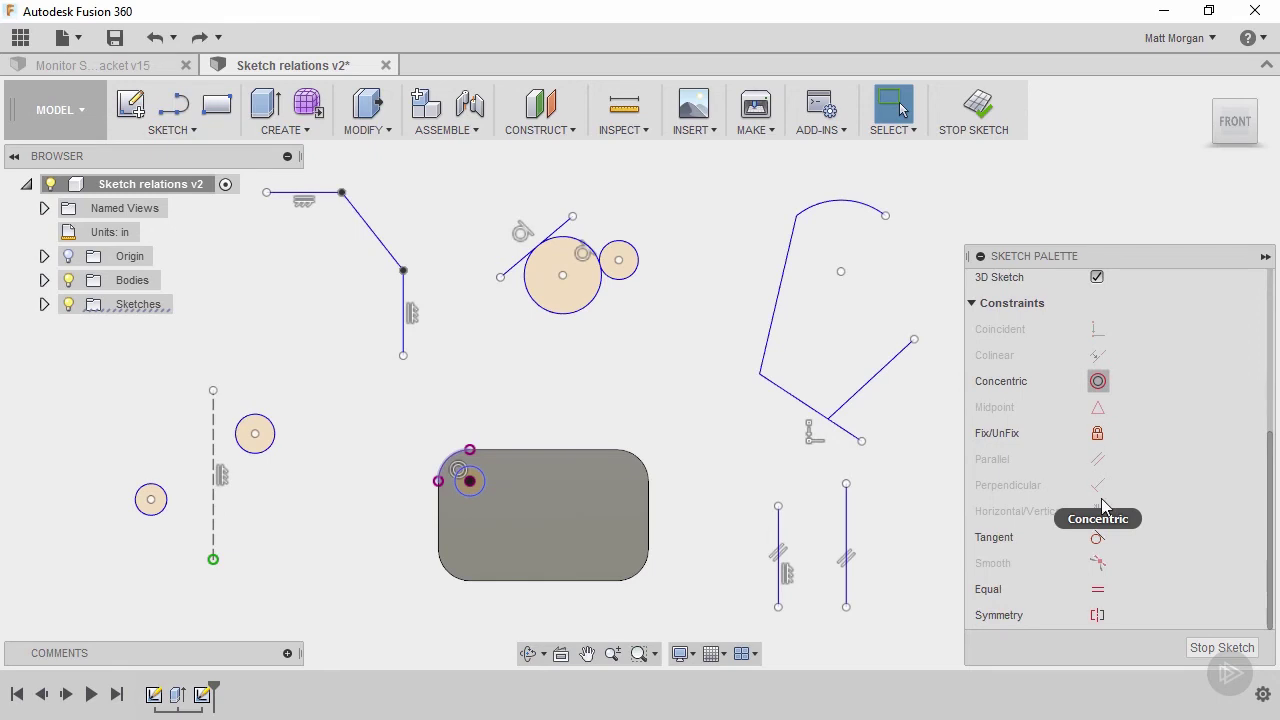
click(1098, 590)
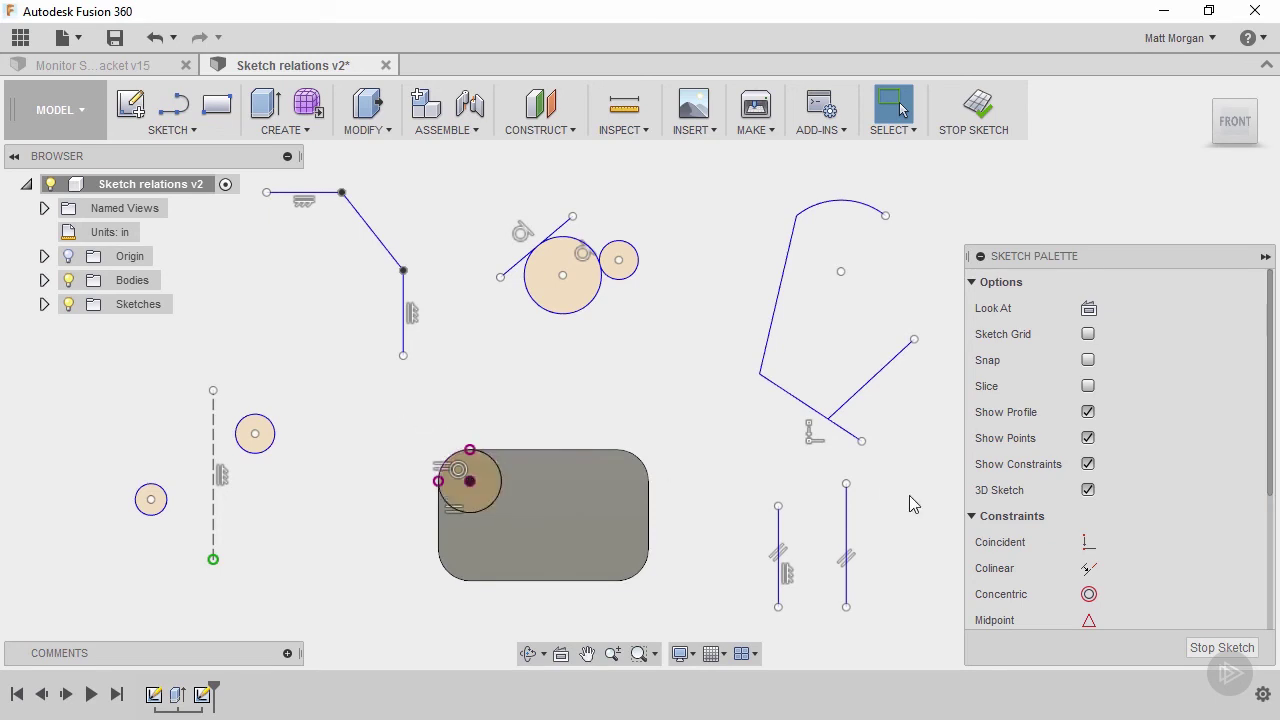
- Make the two short right-hand vertical lines equal in length
click(846, 536)
click(778, 530)
scroll(1126, 540, down, 3)
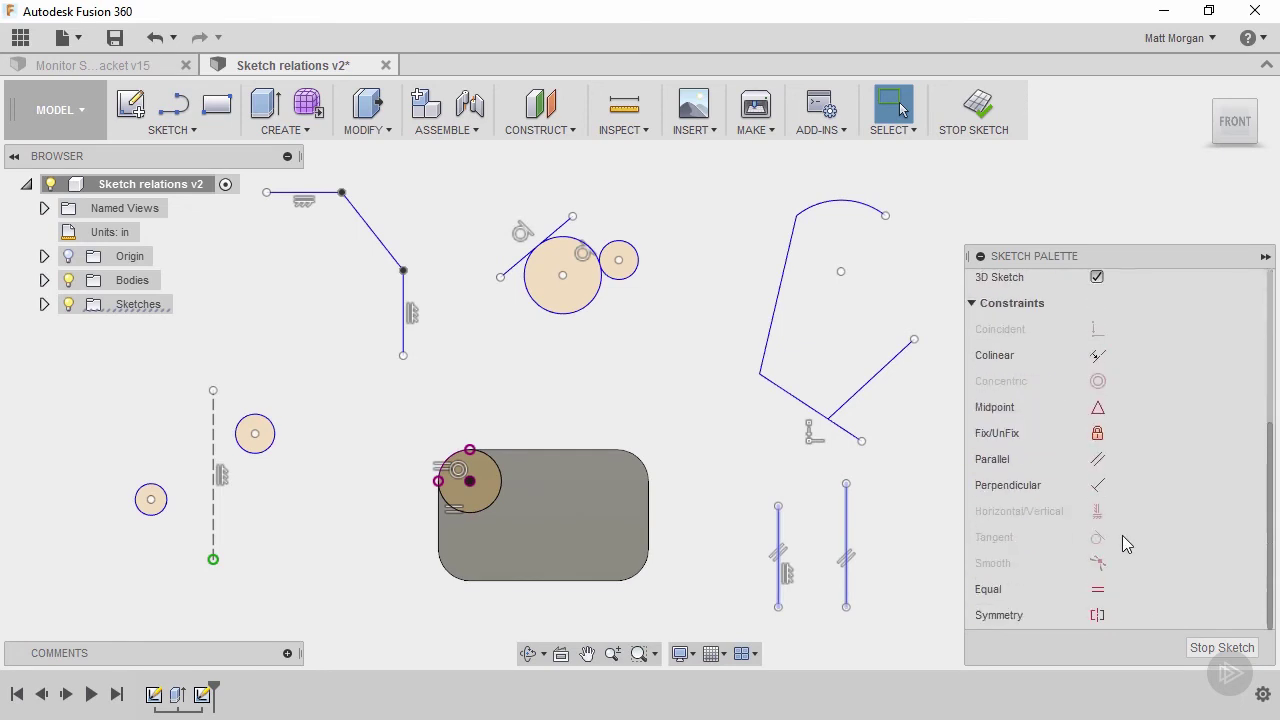
click(1098, 589)
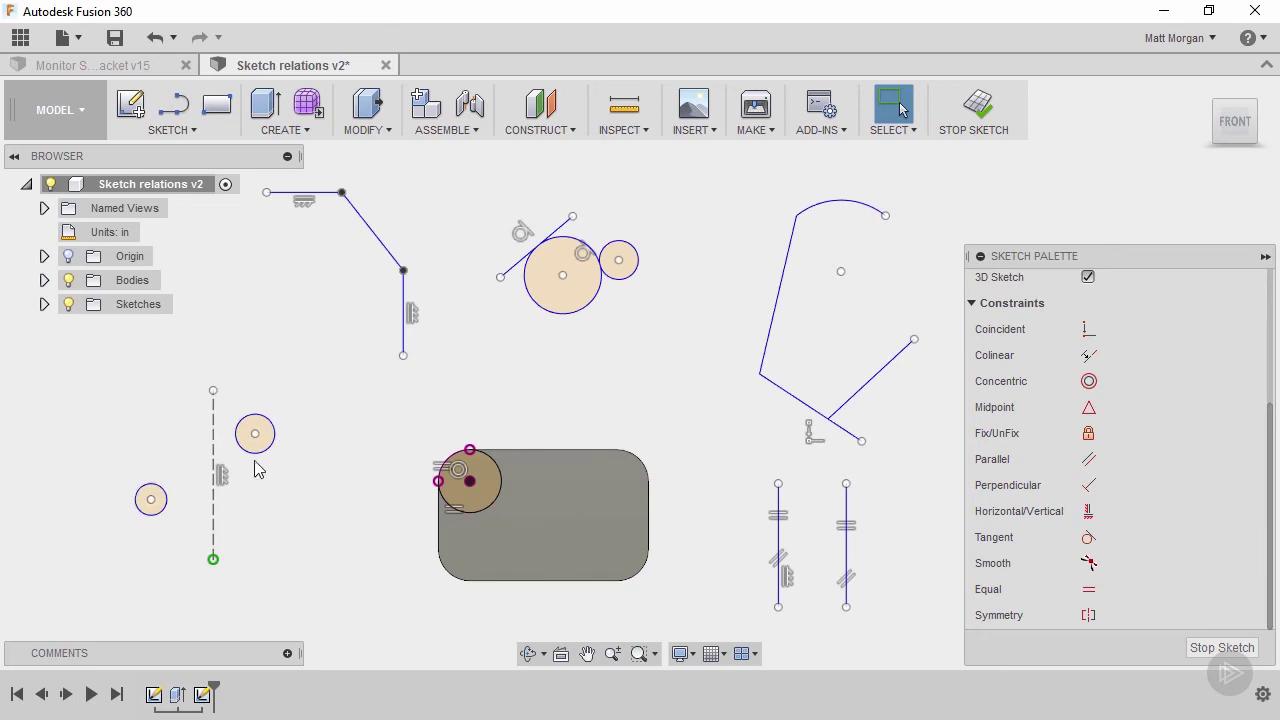
- Mirror the upper and lower small circles about the dashed vertical line, then drag them closer
click(1089, 615)
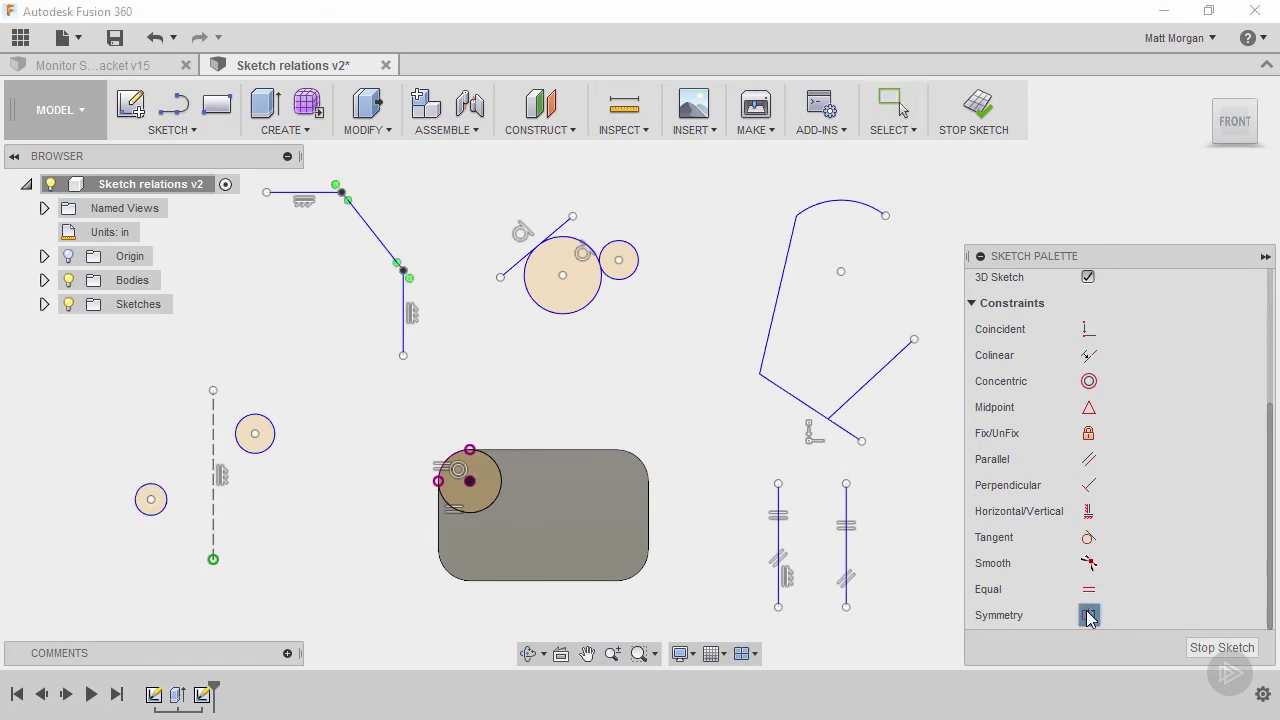
click(264, 425)
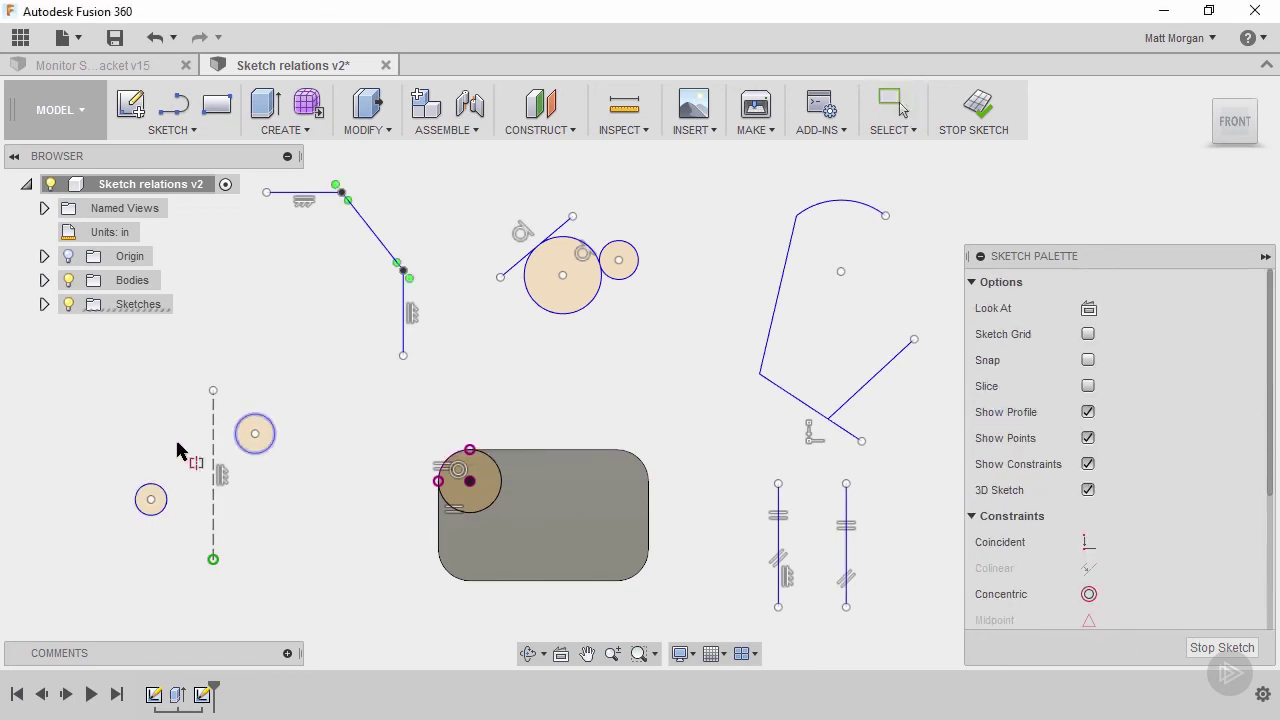
click(153, 485)
click(212, 512)
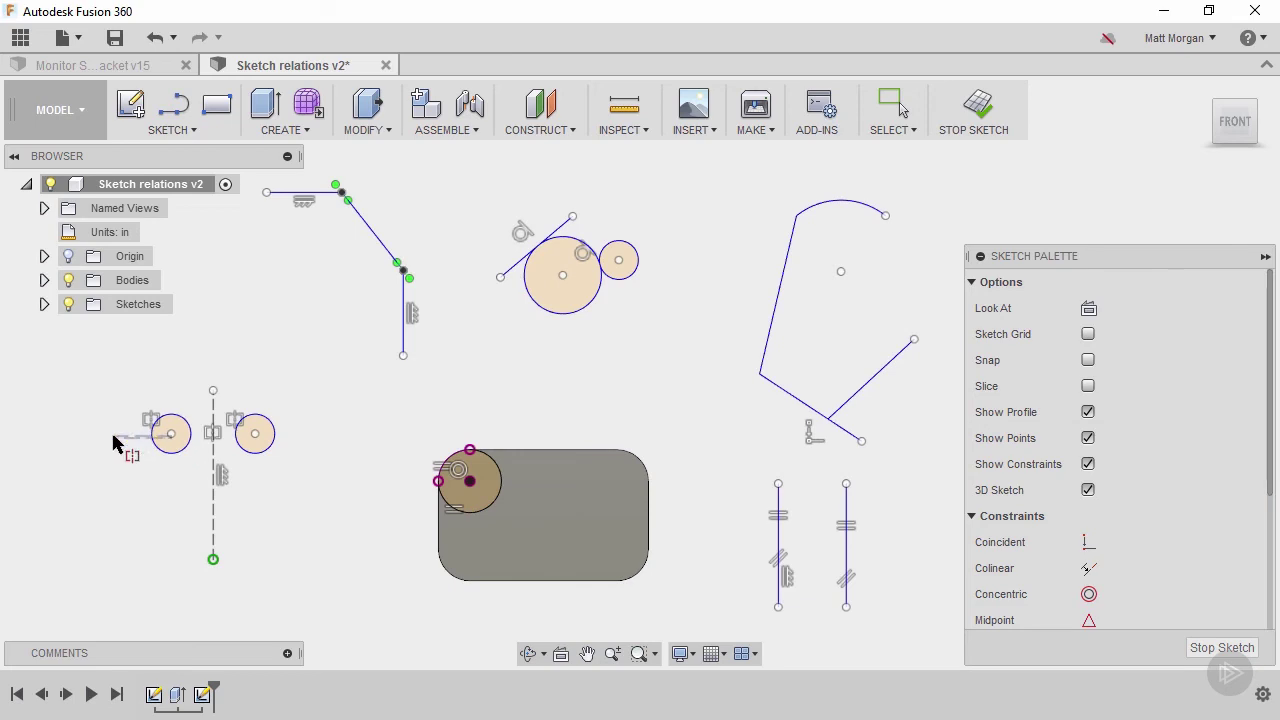
key(Escape)
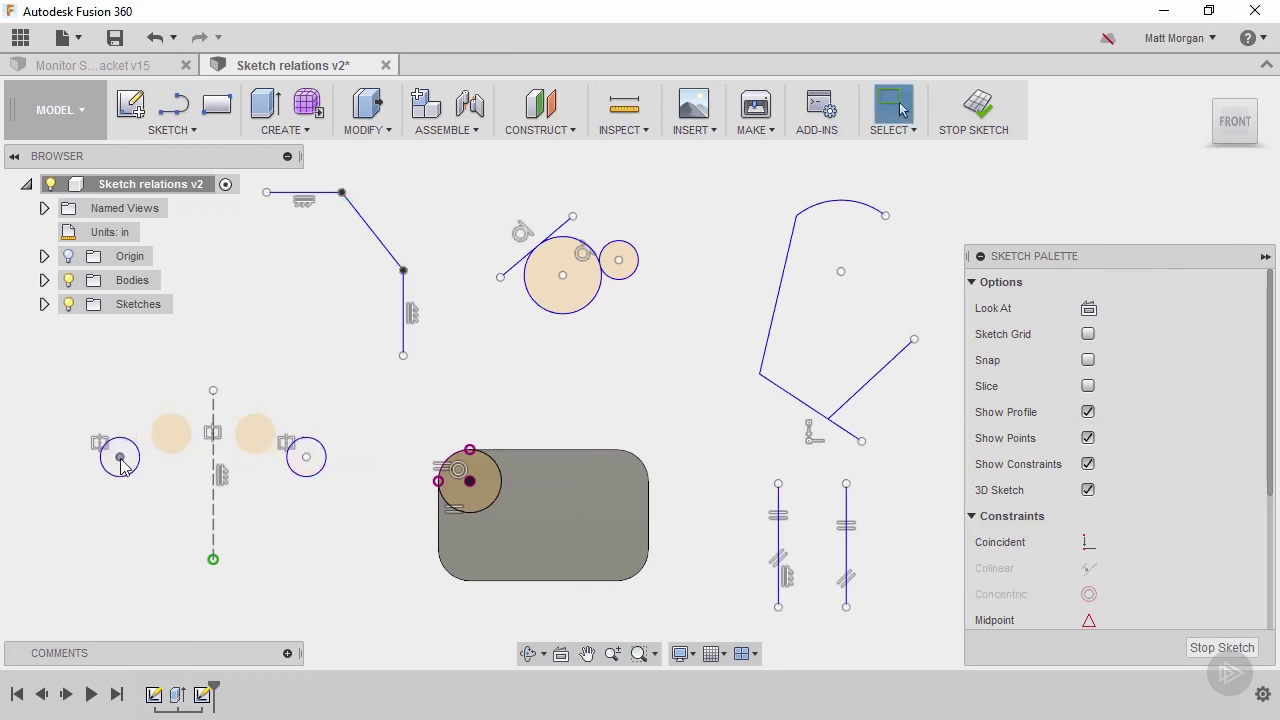
drag(120, 462, 148, 490)
click(257, 531)
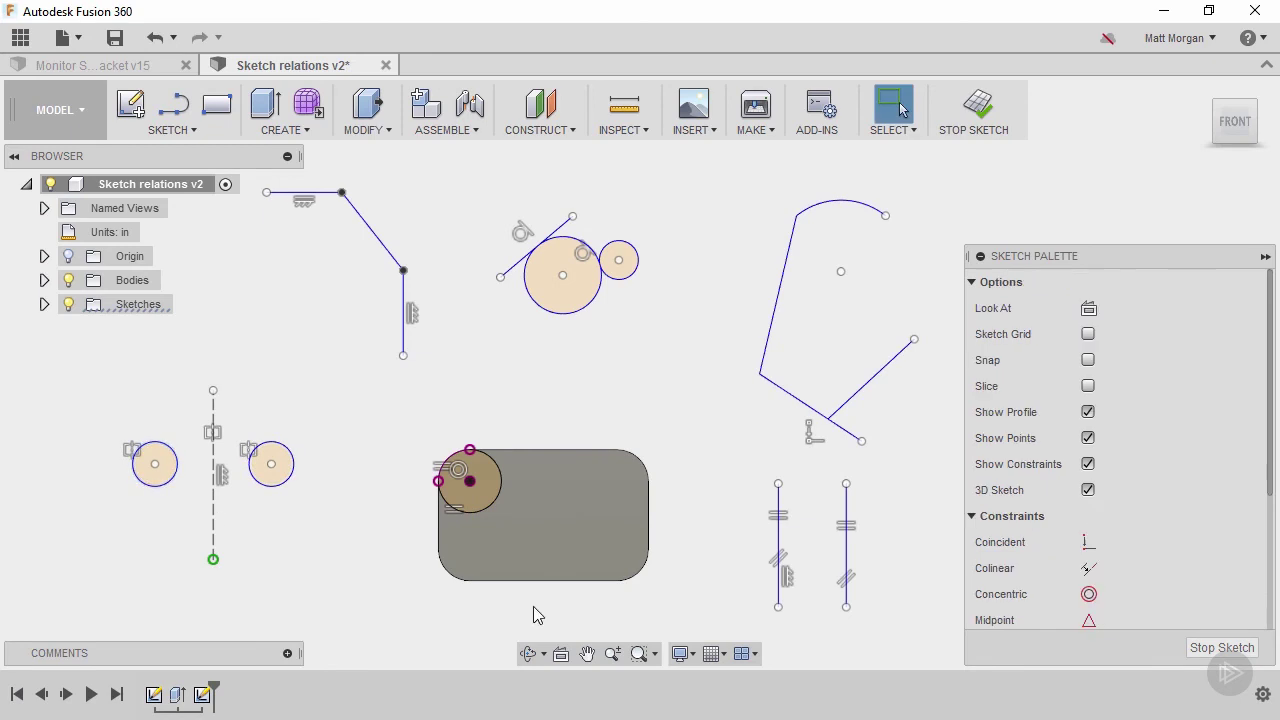
click(379, 251)
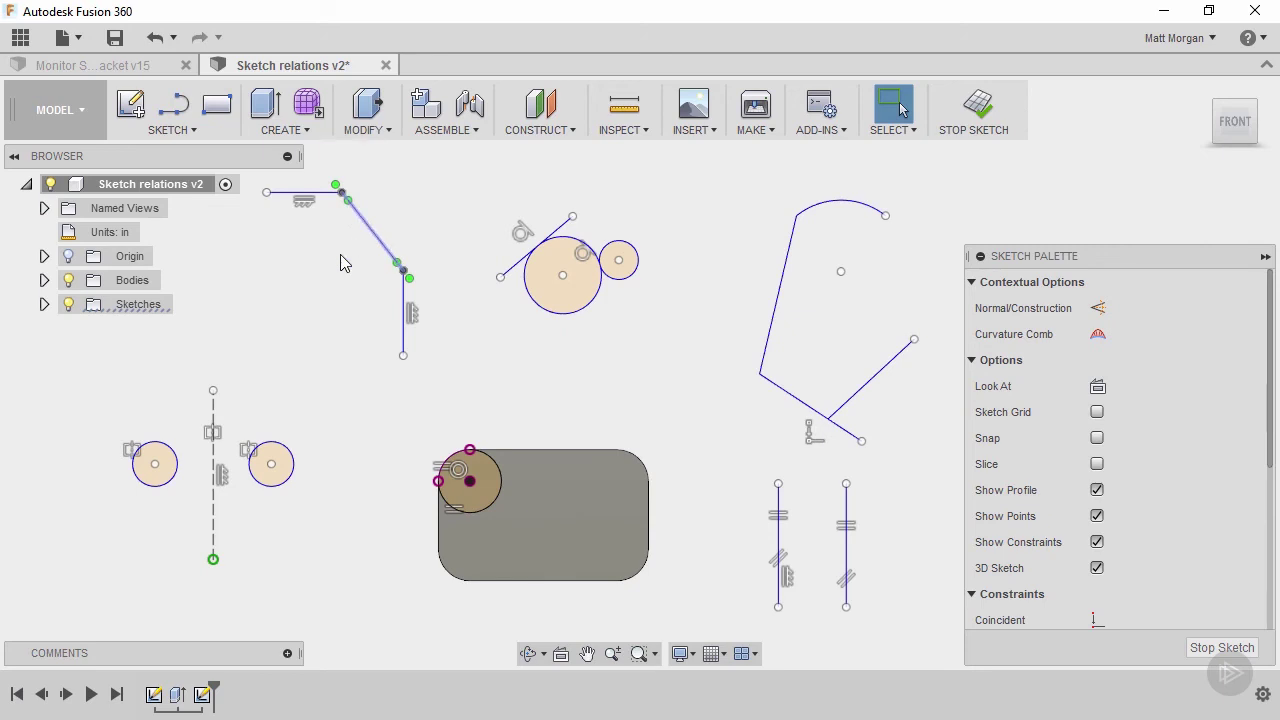
- Make the upper-left curve tangent to the top horizontal line
click(323, 200)
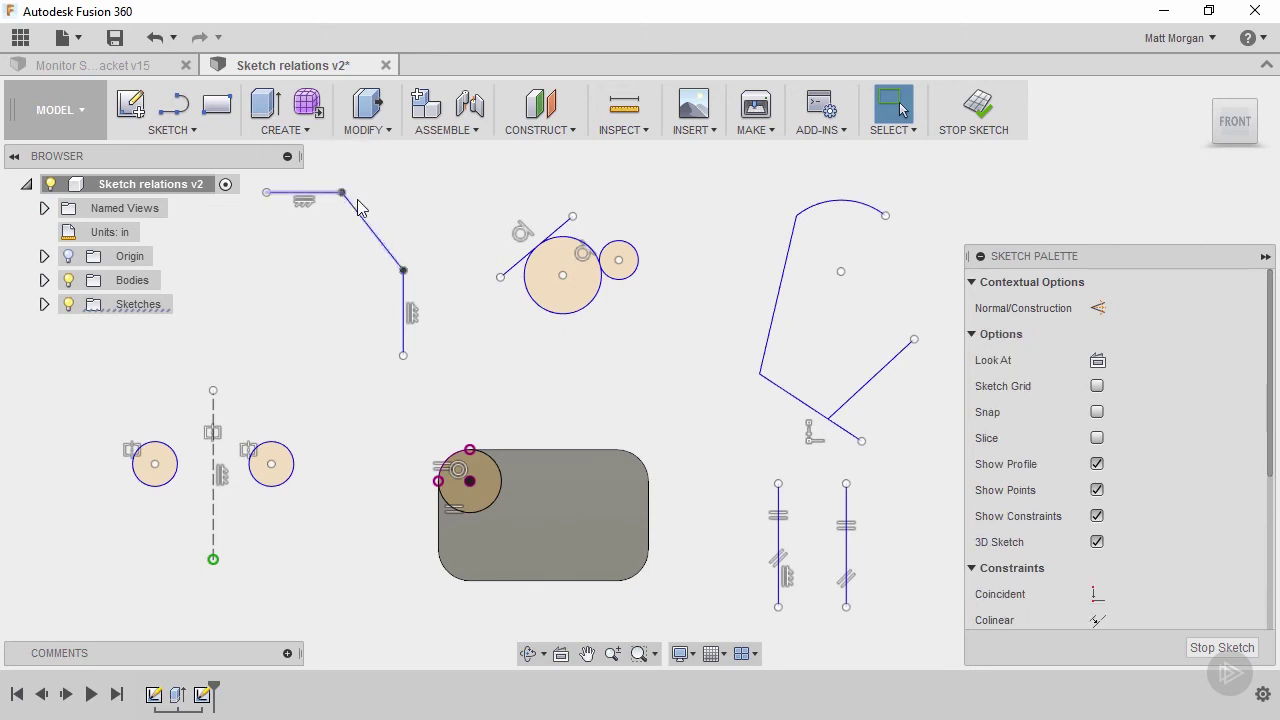
click(355, 210)
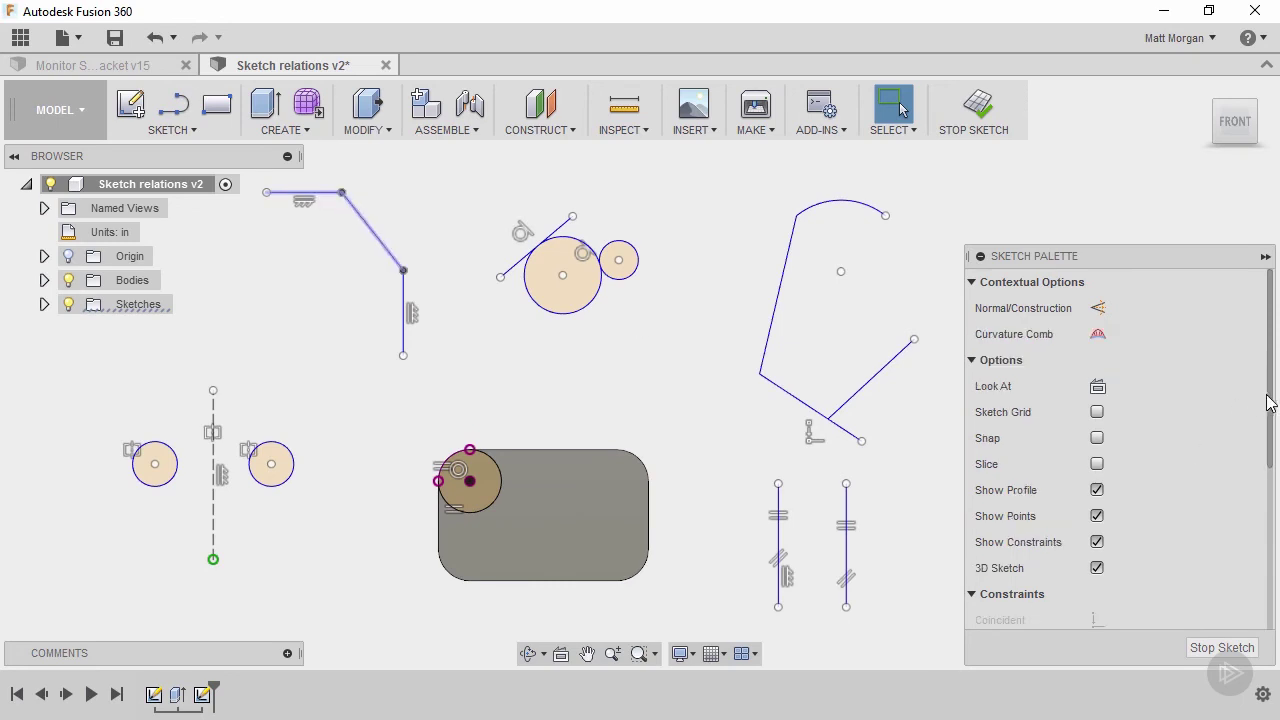
drag(1270, 398, 1270, 565)
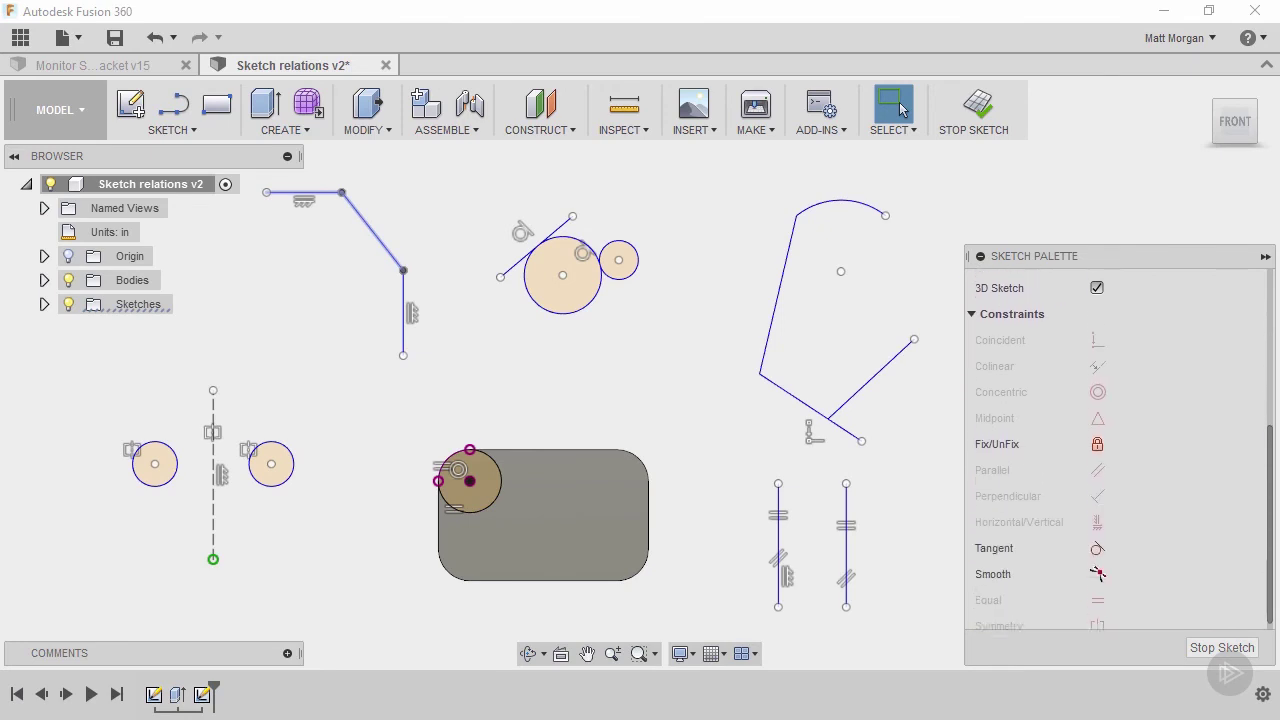
click(1097, 540)
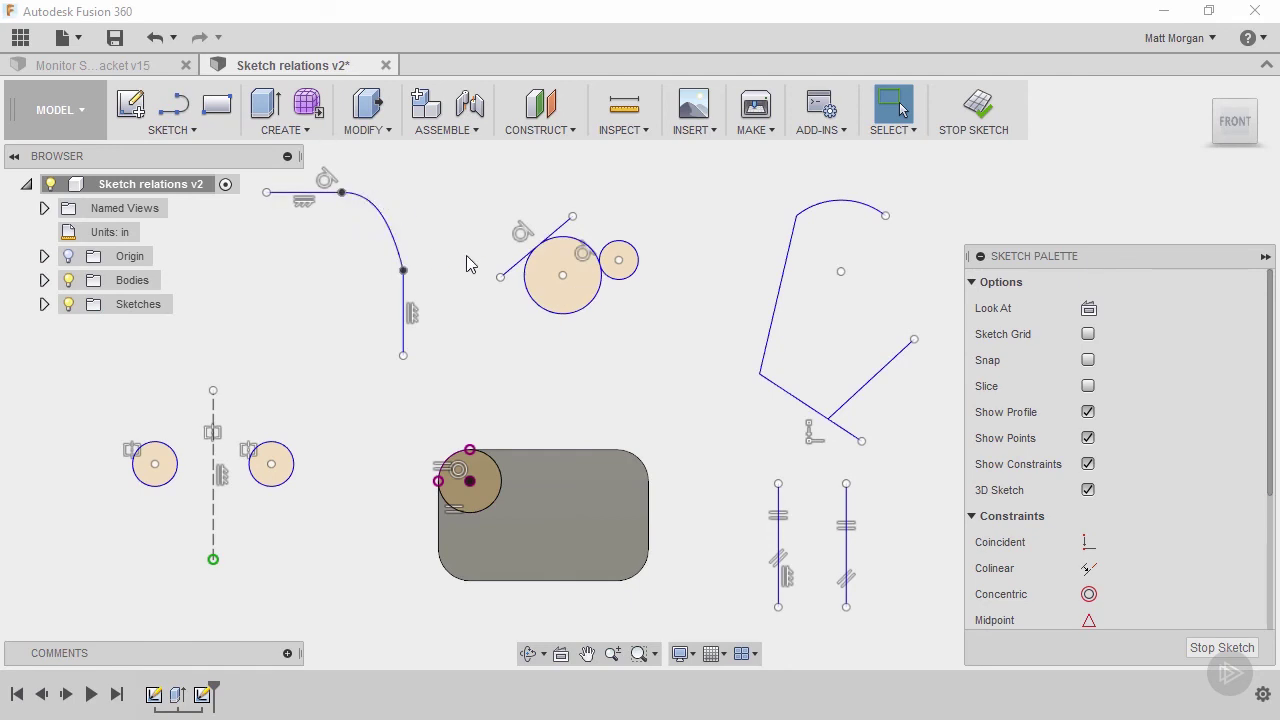
- Apply a Smooth constraint between the curve and the vertical line below it
scroll(1192, 580, down, 3)
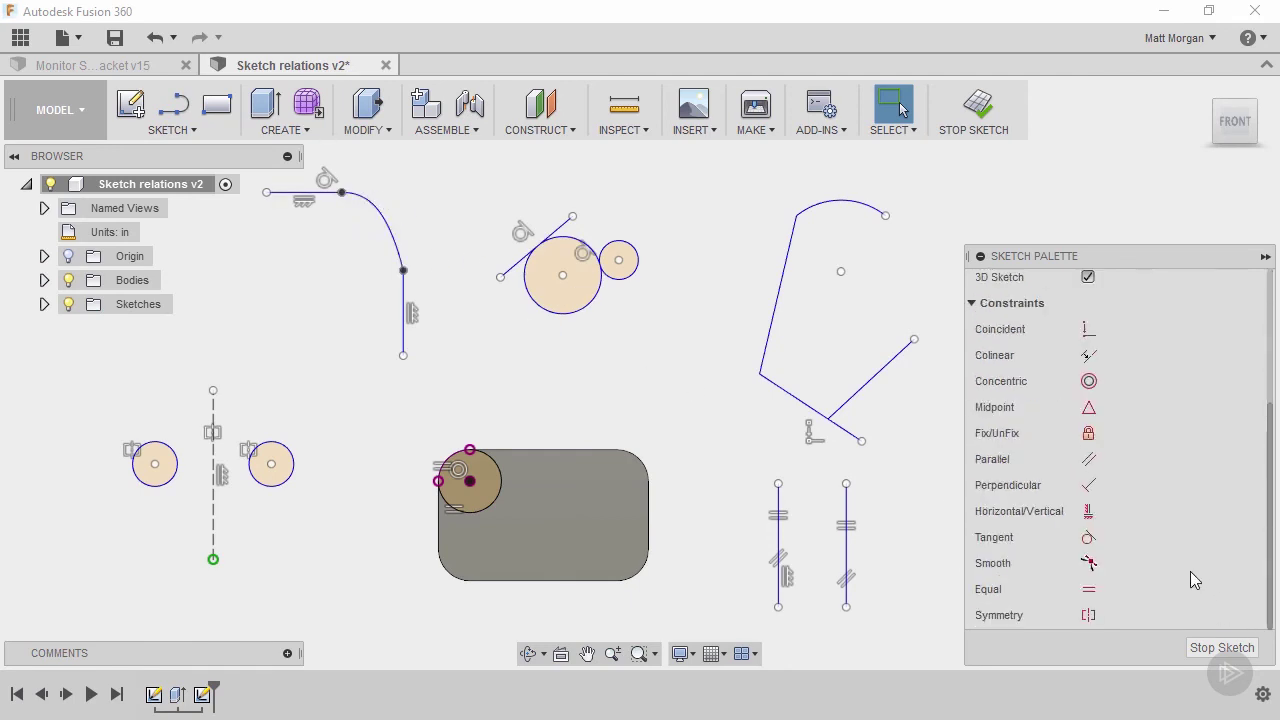
click(1088, 563)
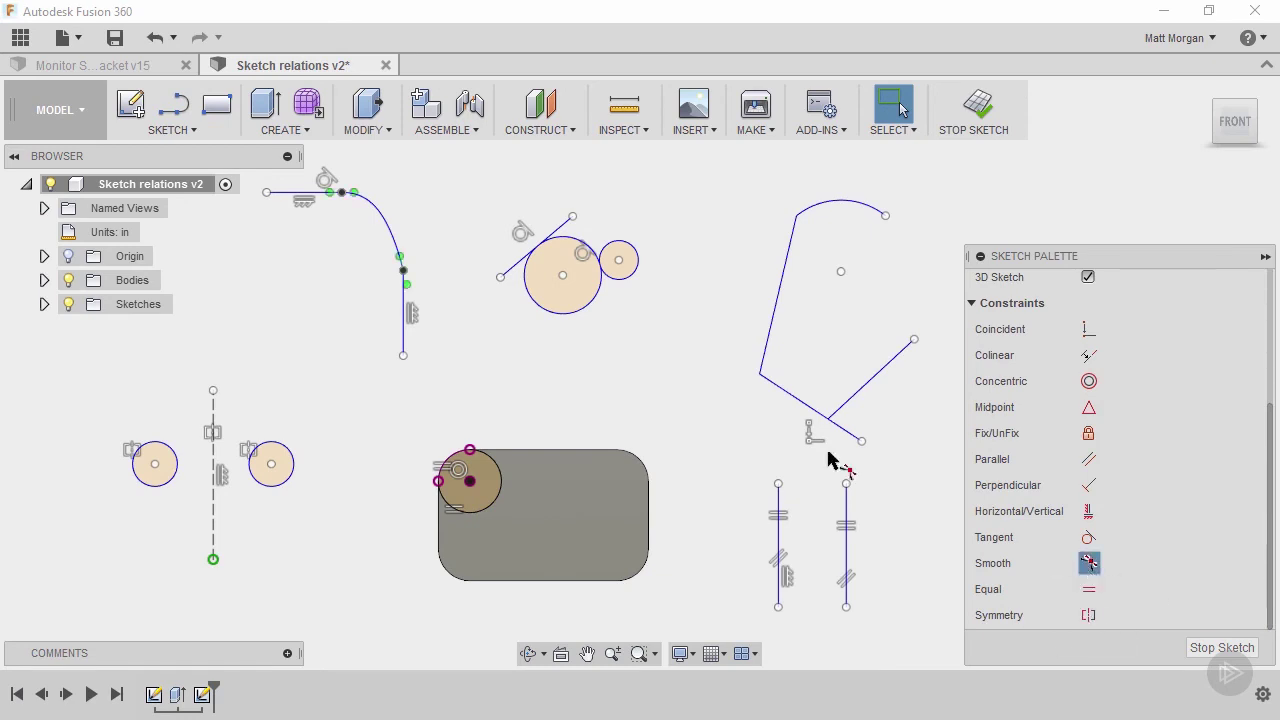
click(404, 316)
click(399, 250)
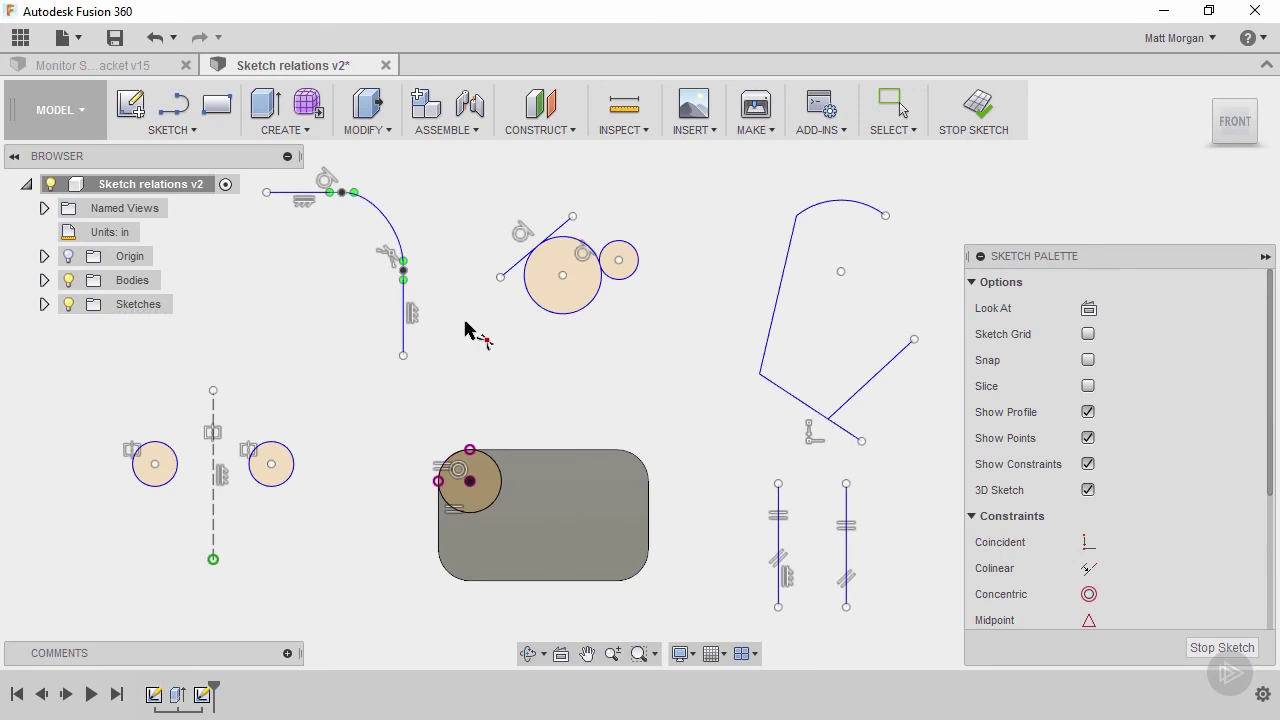
key(Escape)
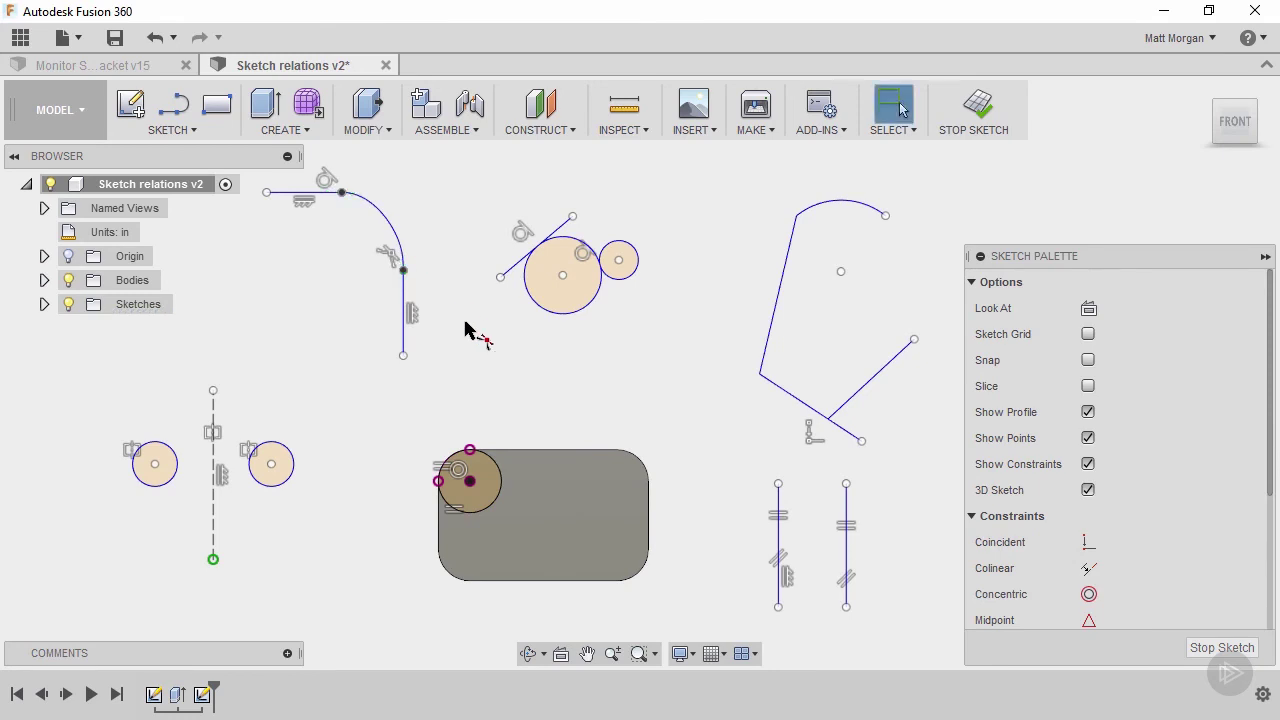
- Toggle curvature display on the upper-left curve and zoom in to center the comb
right_click(381, 213)
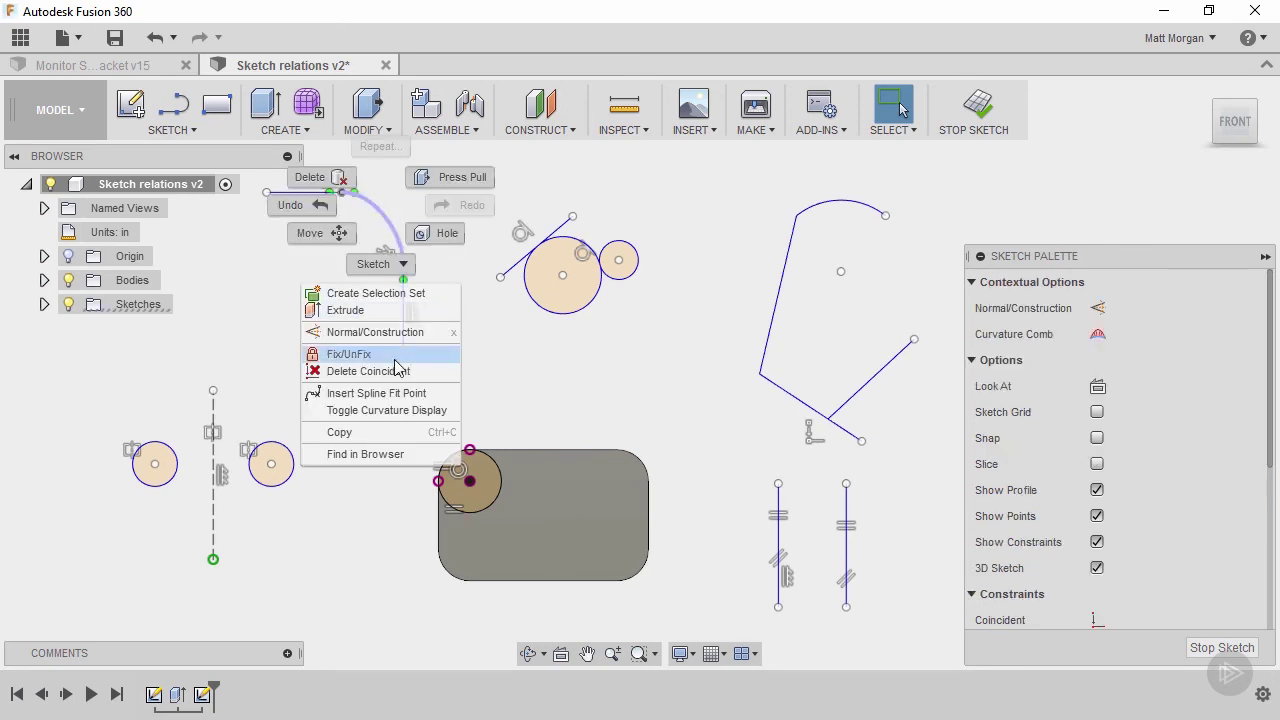
click(390, 418)
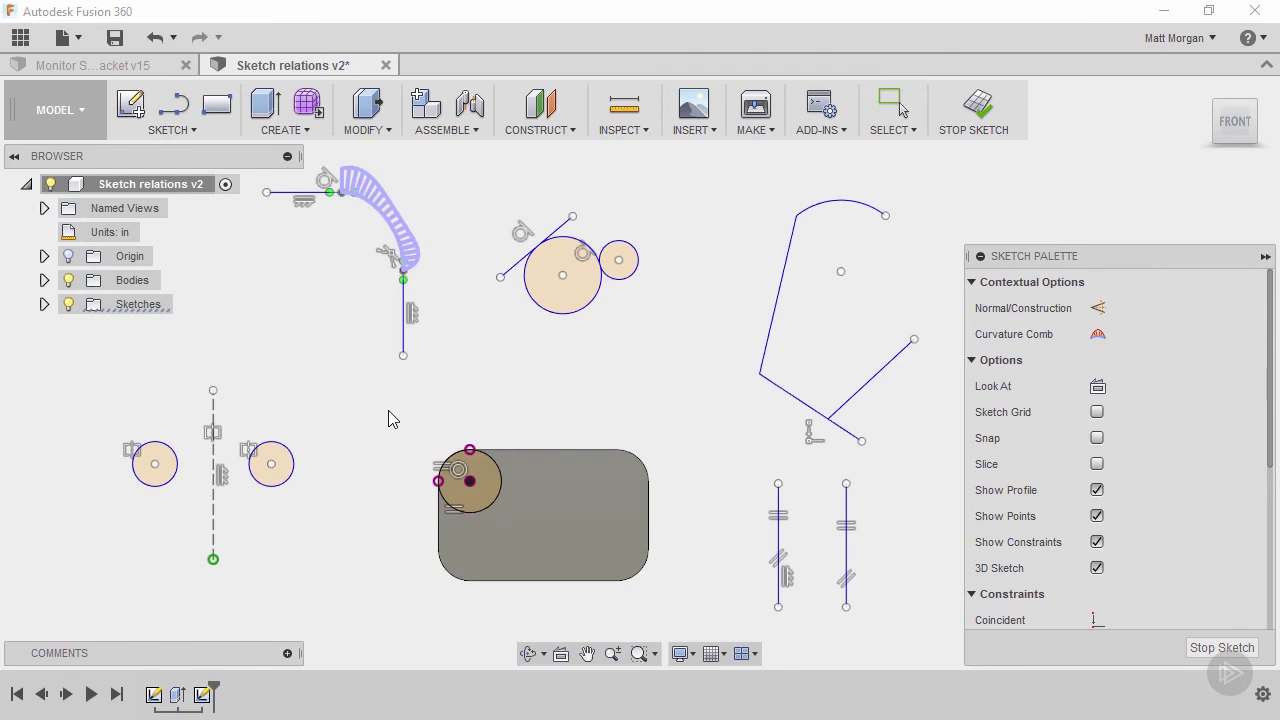
scroll(380, 208, up, 1)
scroll(380, 208, up, 3)
mouse_move(384, 210)
middle_down()
mouse_move(394, 277)
mouse_move(447, 360)
middle_up()
scroll(447, 360, up, 1)
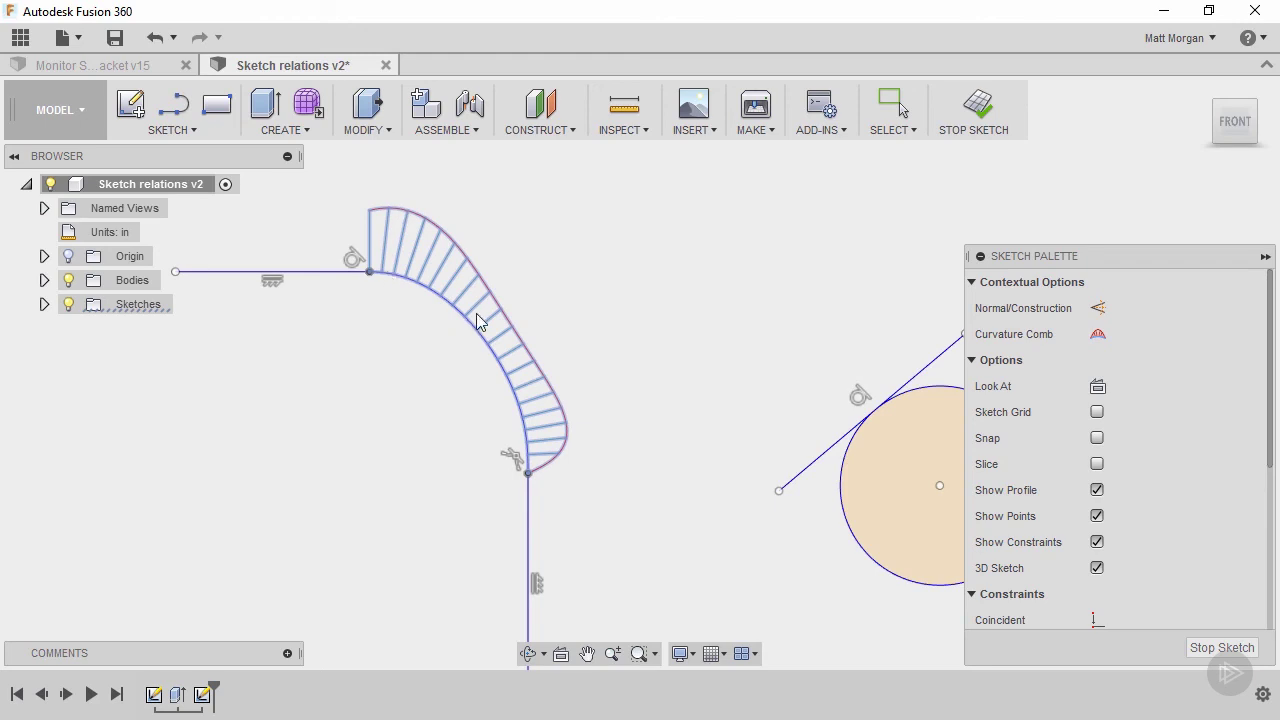
- Reshape the spline's upper end and turn on its curvature comb
key(Escape)
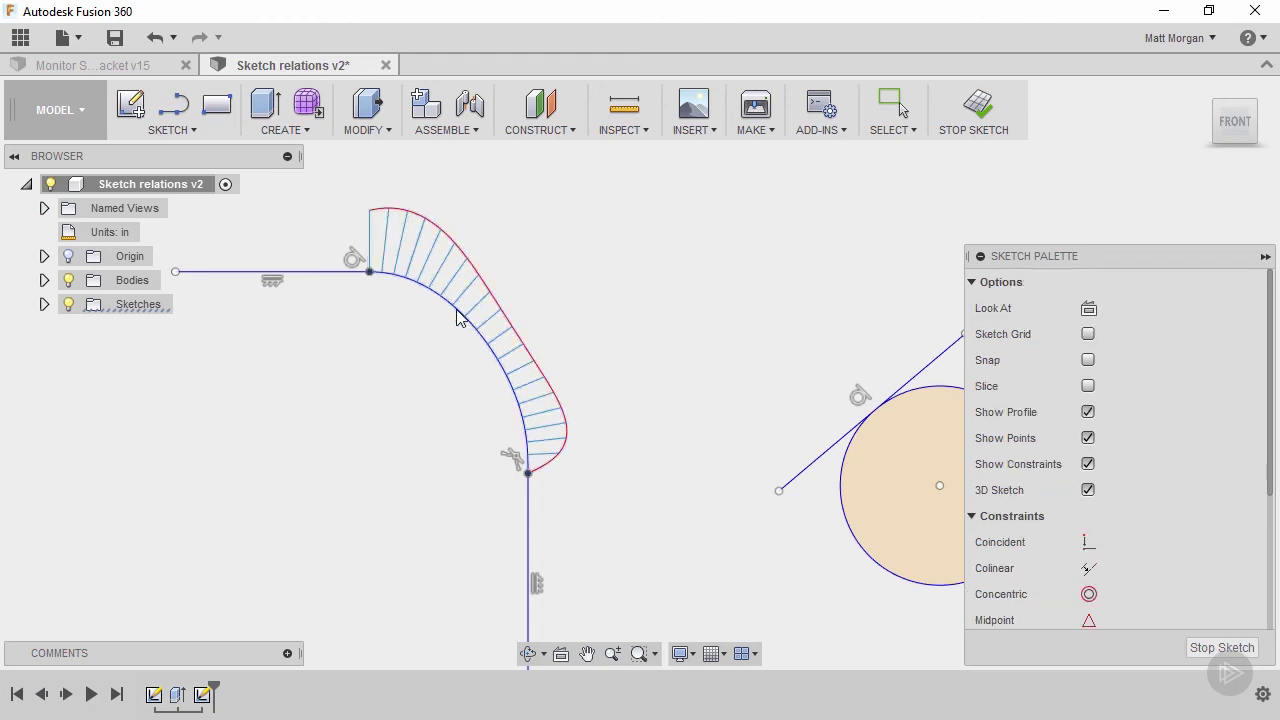
click(460, 377)
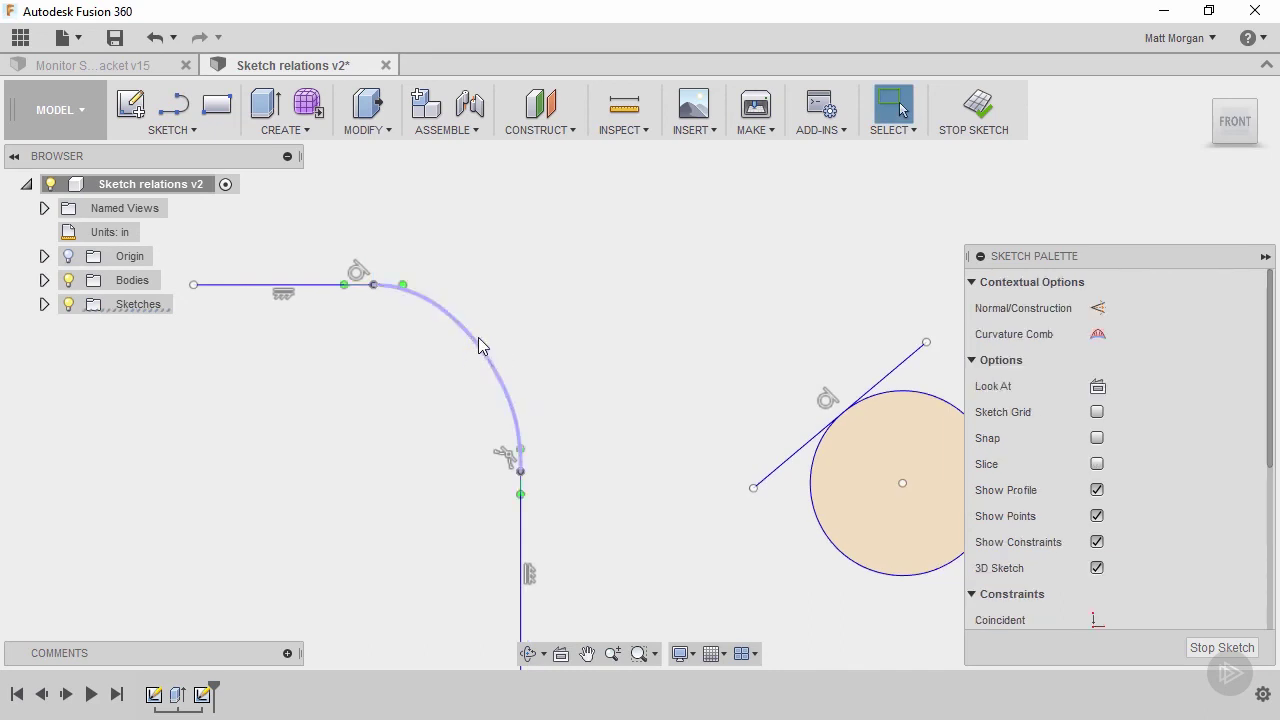
drag(405, 292, 374, 287)
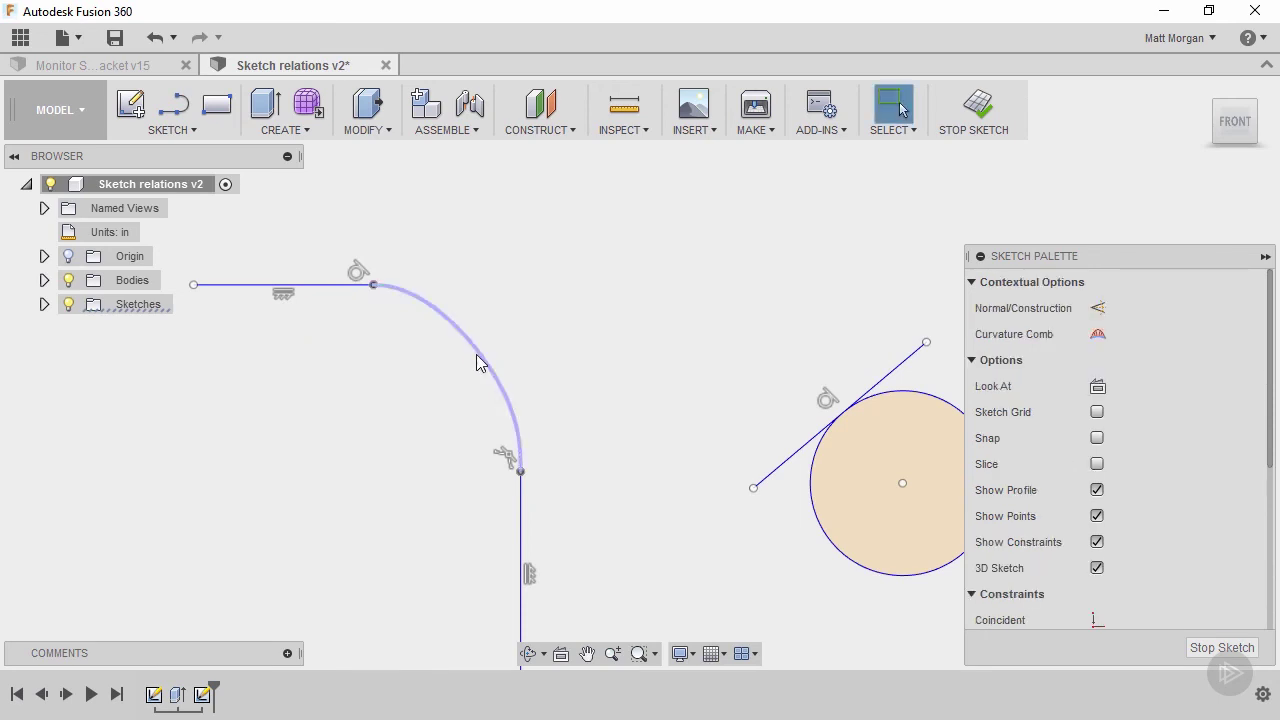
right_click(477, 363)
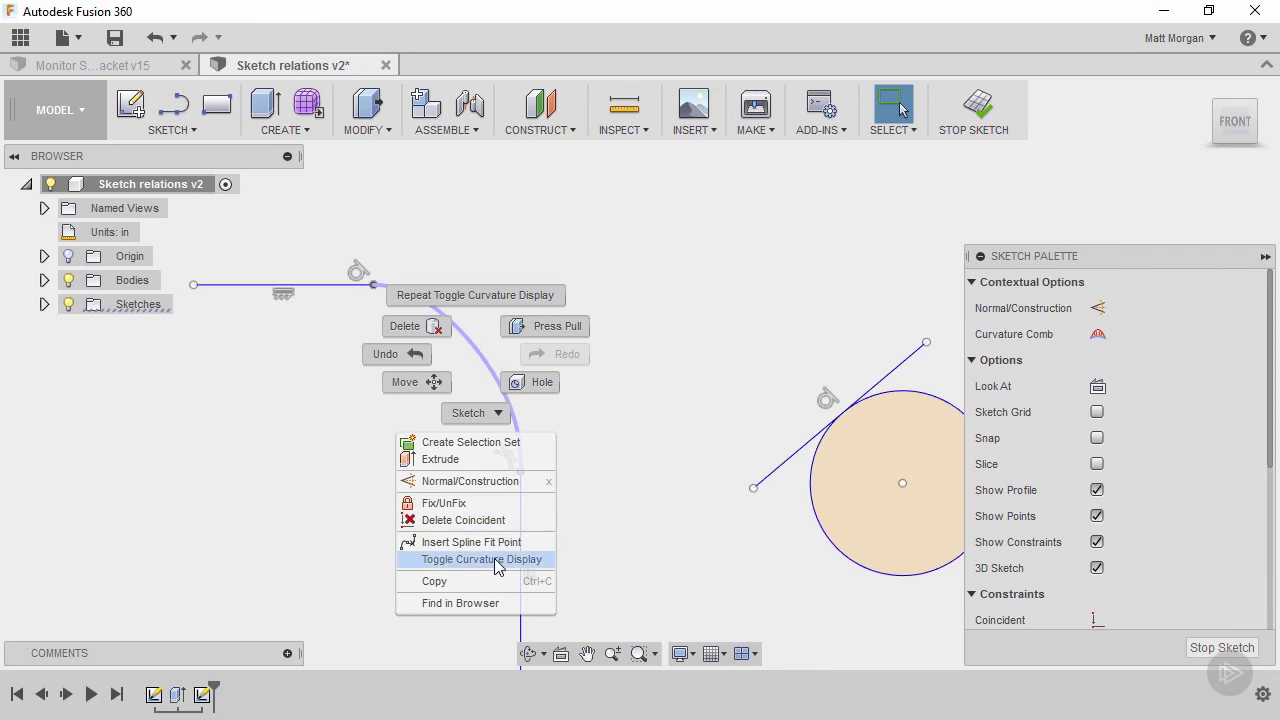
click(481, 559)
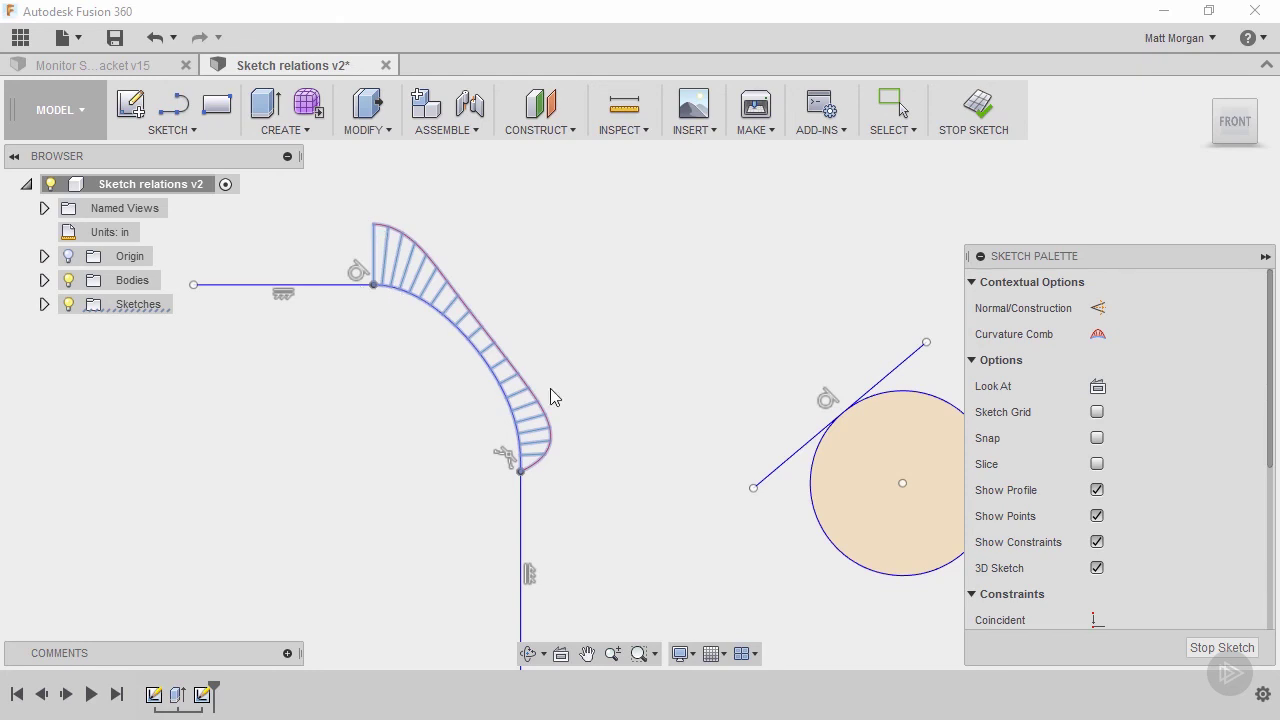
- Zoom out and pan so all the sketch geometry is in view
scroll(588, 419, down, 1)
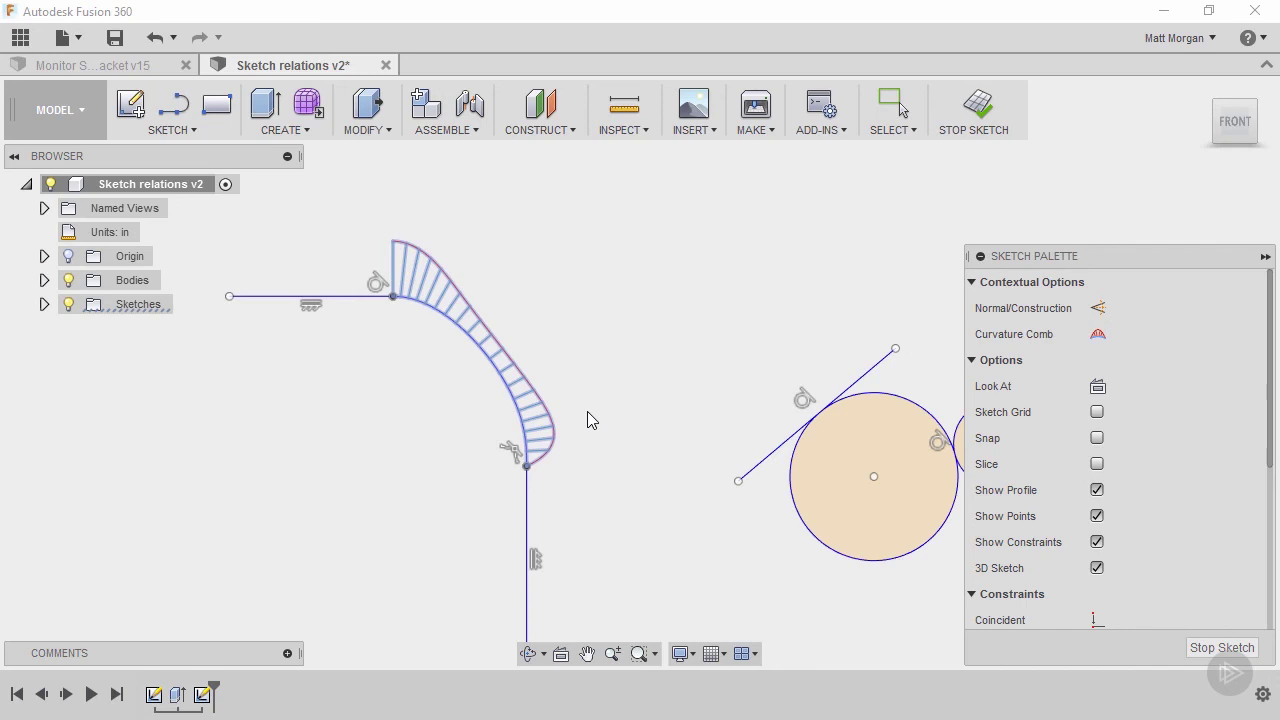
scroll(600, 420, down, 3)
scroll(771, 586, down, 2)
middle_drag(771, 586, 595, 371)
scroll(771, 567, down, 4)
mouse_move(771, 549)
middle_down()
mouse_move(646, 391)
mouse_move(698, 447)
middle_up()
scroll(757, 506, up, 1)
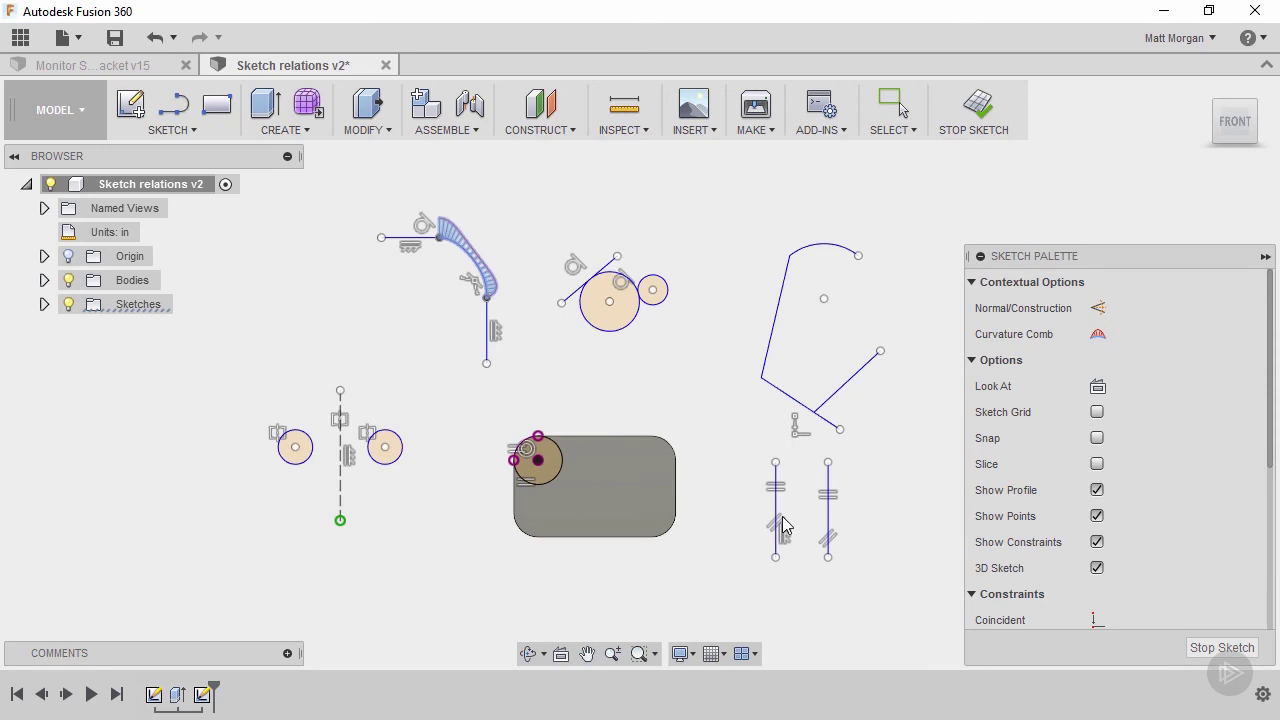
- Constrain the angled line perpendicular to the lower line, then drag its free end to a new spot
click(845, 397)
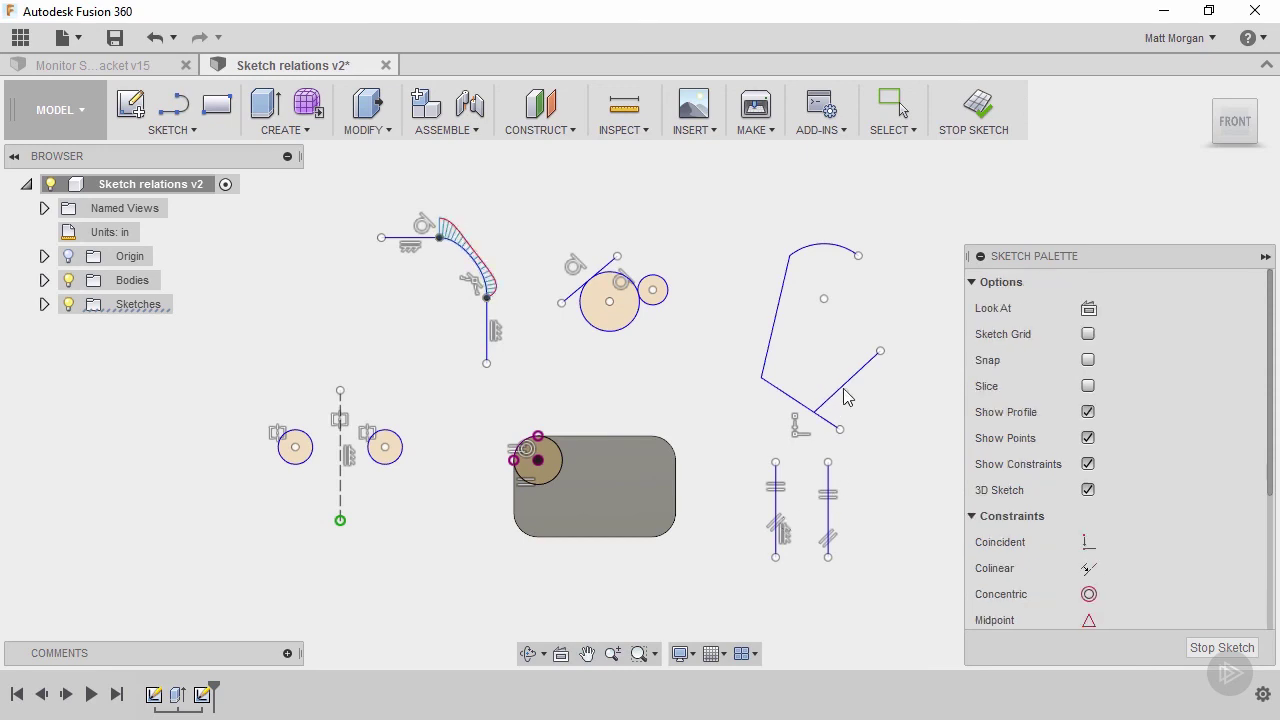
scroll(1124, 548, down, 3)
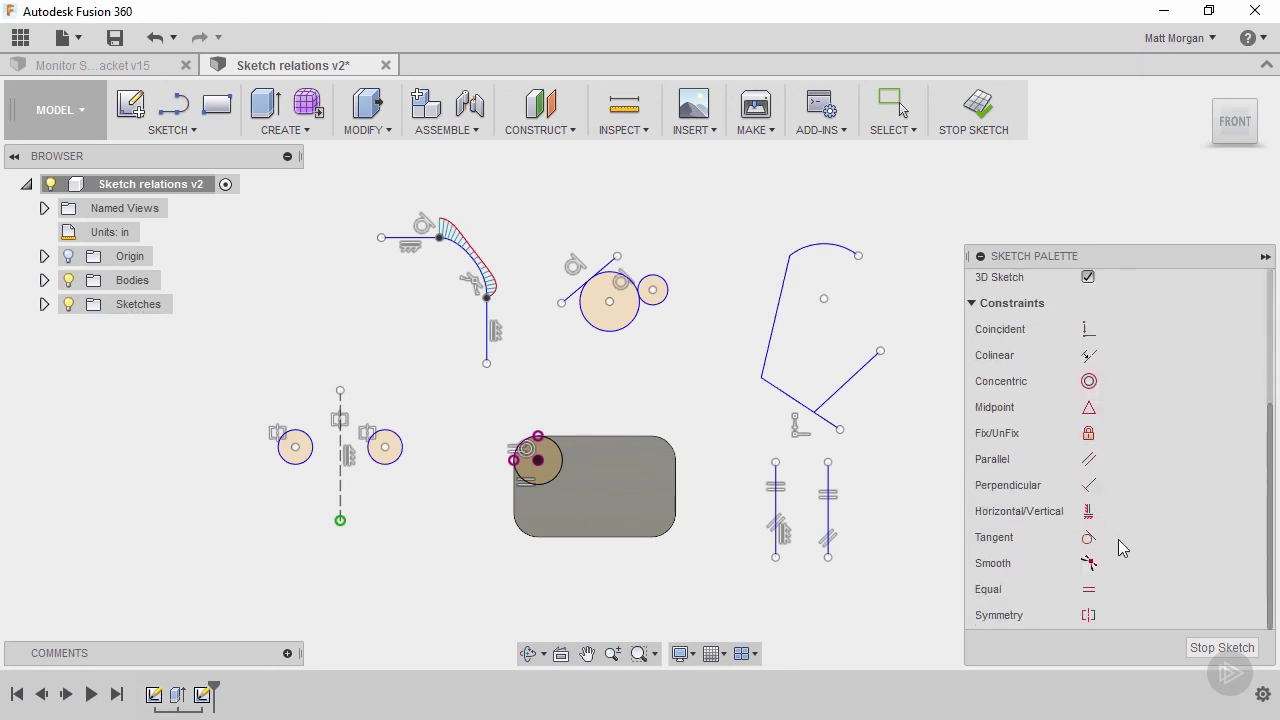
click(1089, 488)
click(813, 400)
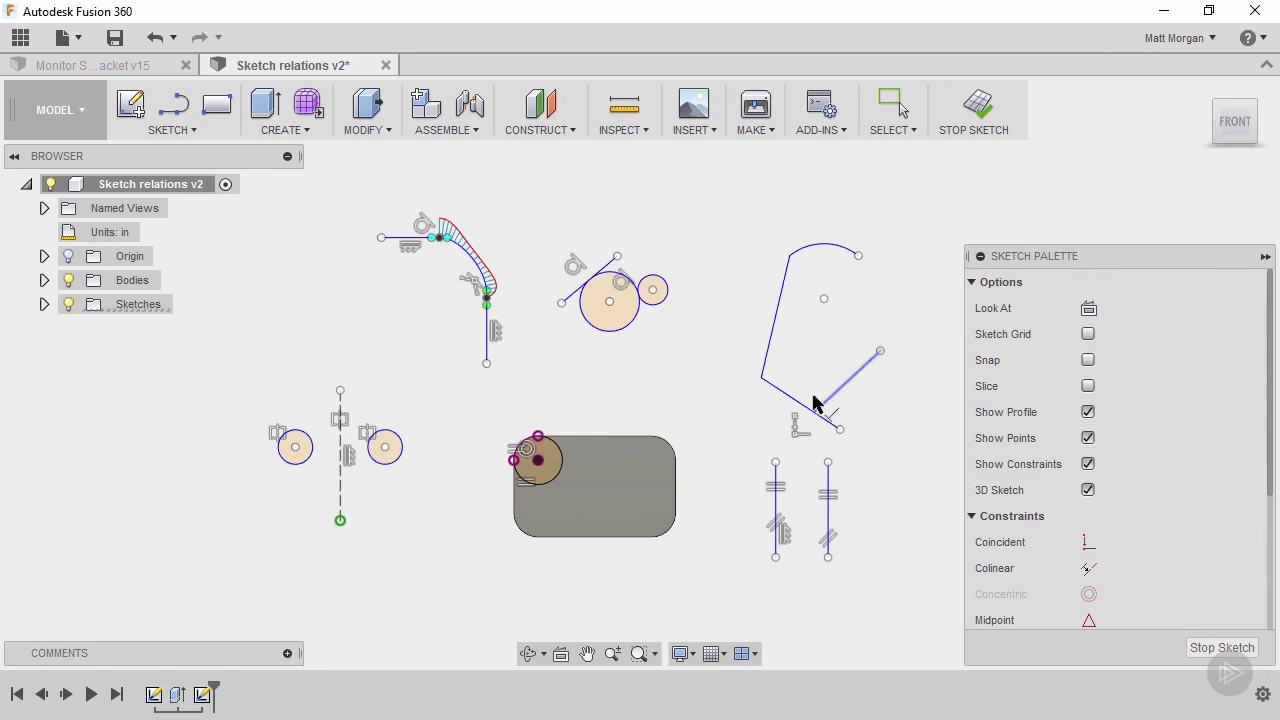
click(795, 404)
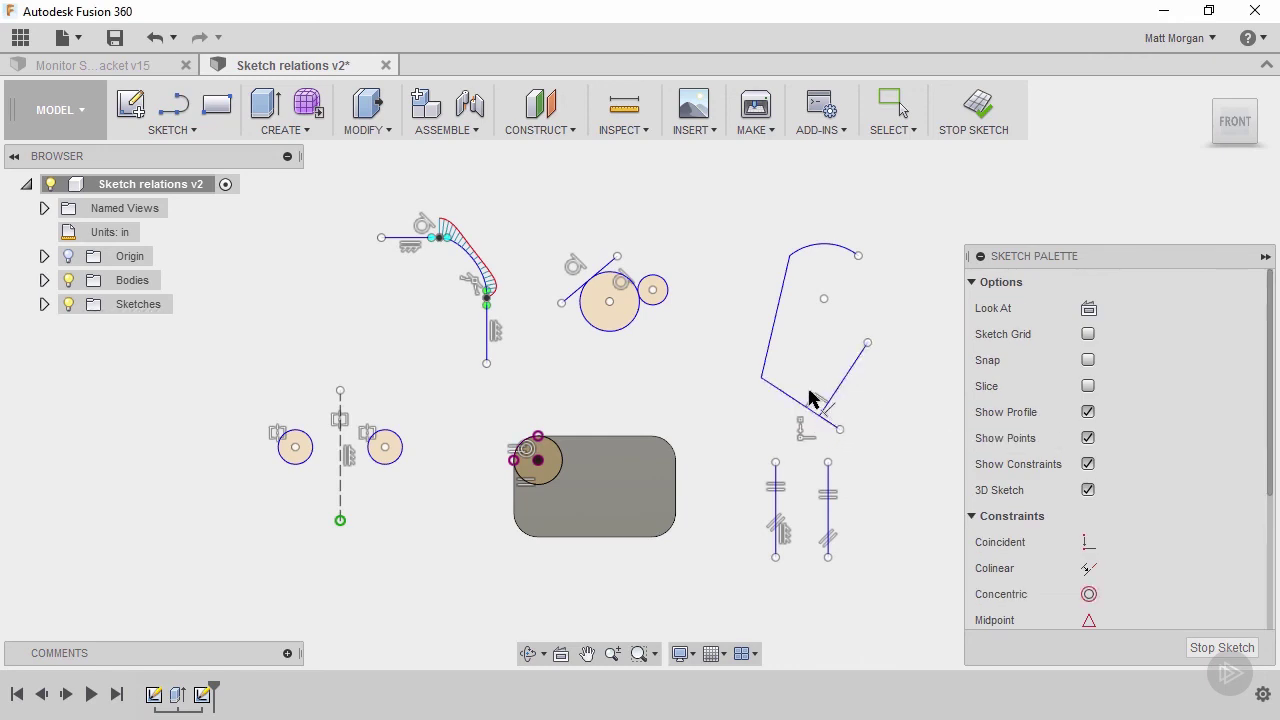
click(779, 530)
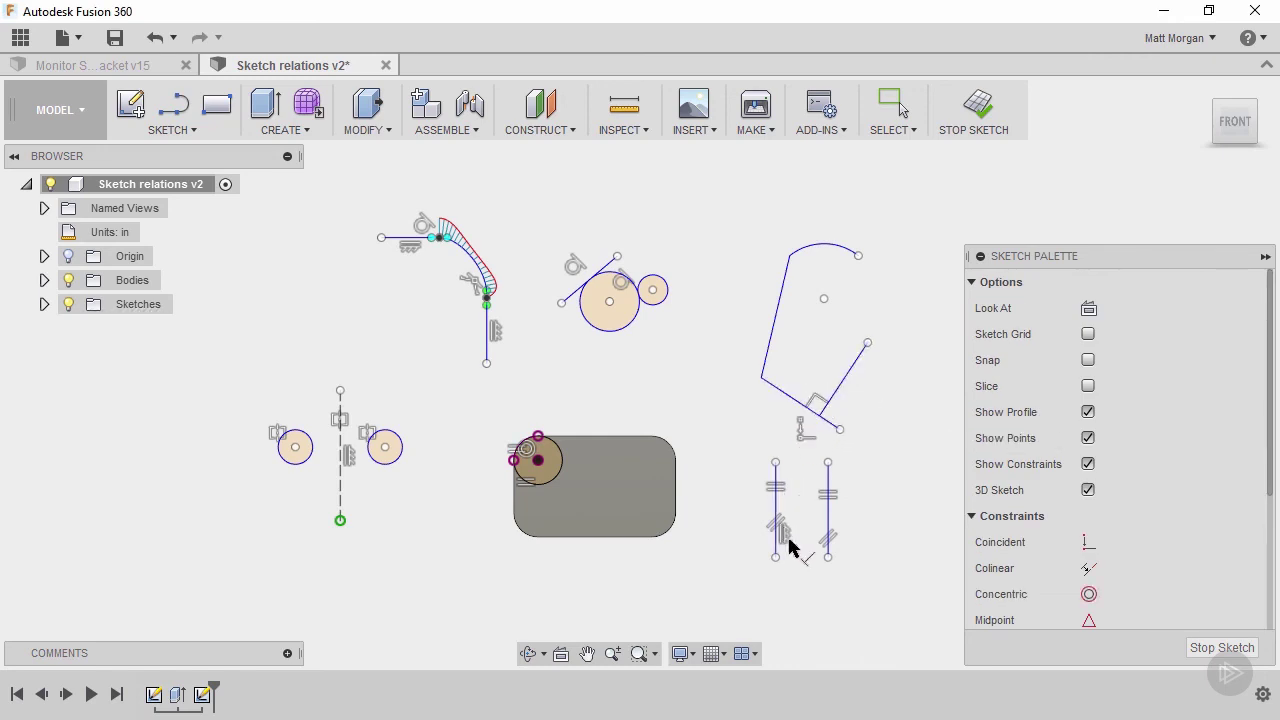
key(Escape)
click(803, 432)
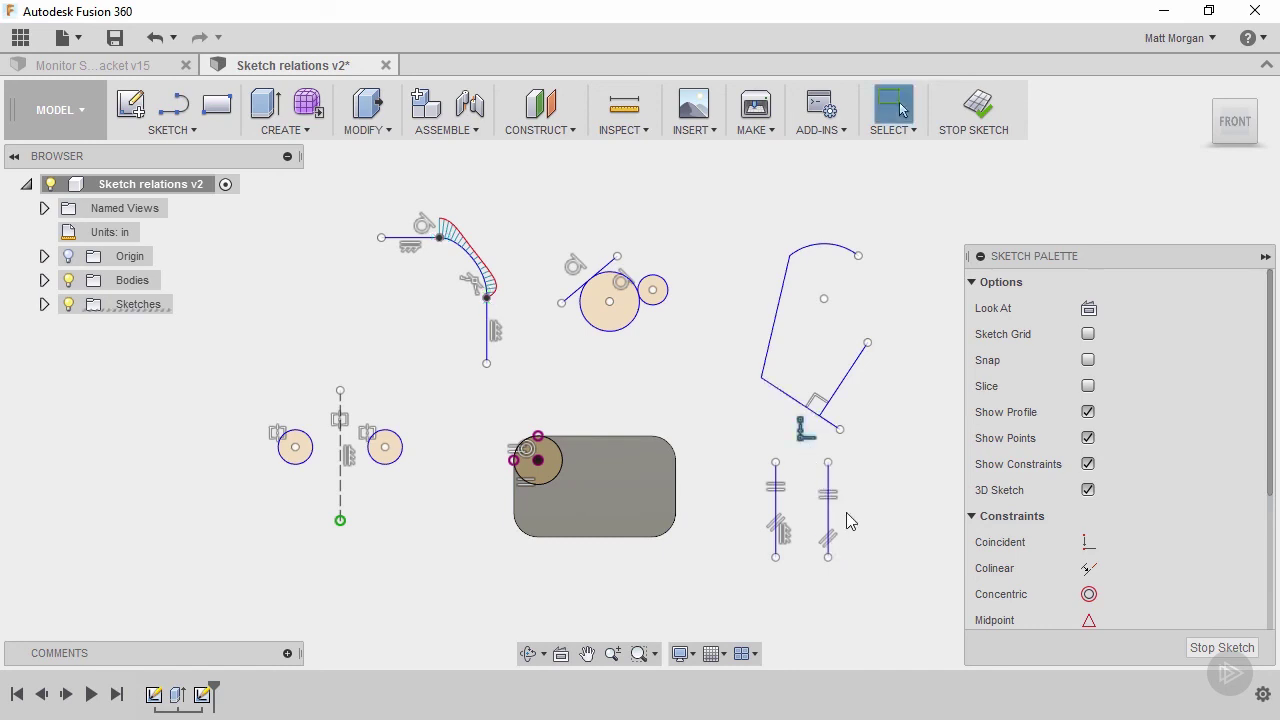
click(818, 404)
mouse_move(867, 343)
mouse_down()
mouse_move(917, 386)
mouse_move(840, 354)
mouse_move(877, 406)
mouse_move(814, 423)
mouse_move(803, 413)
mouse_up()
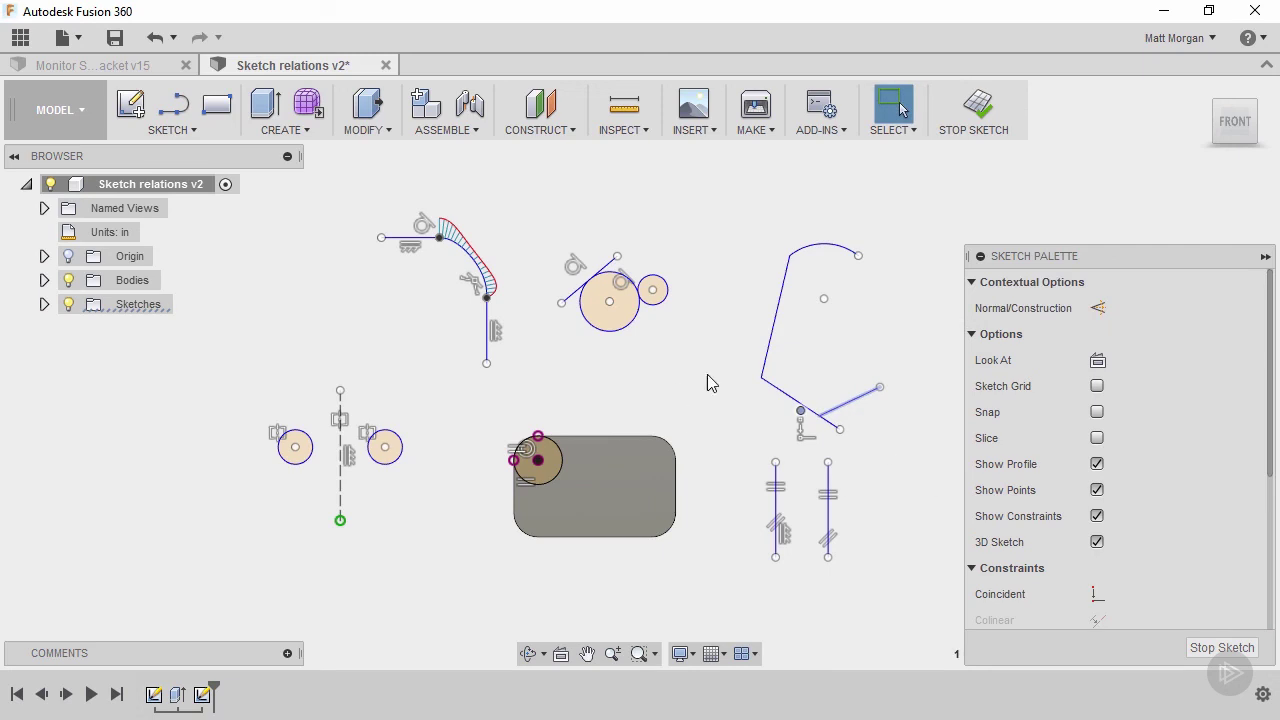
- Constrain the right-hand sketch's left slanted line to vertical
key(Escape)
click(777, 346)
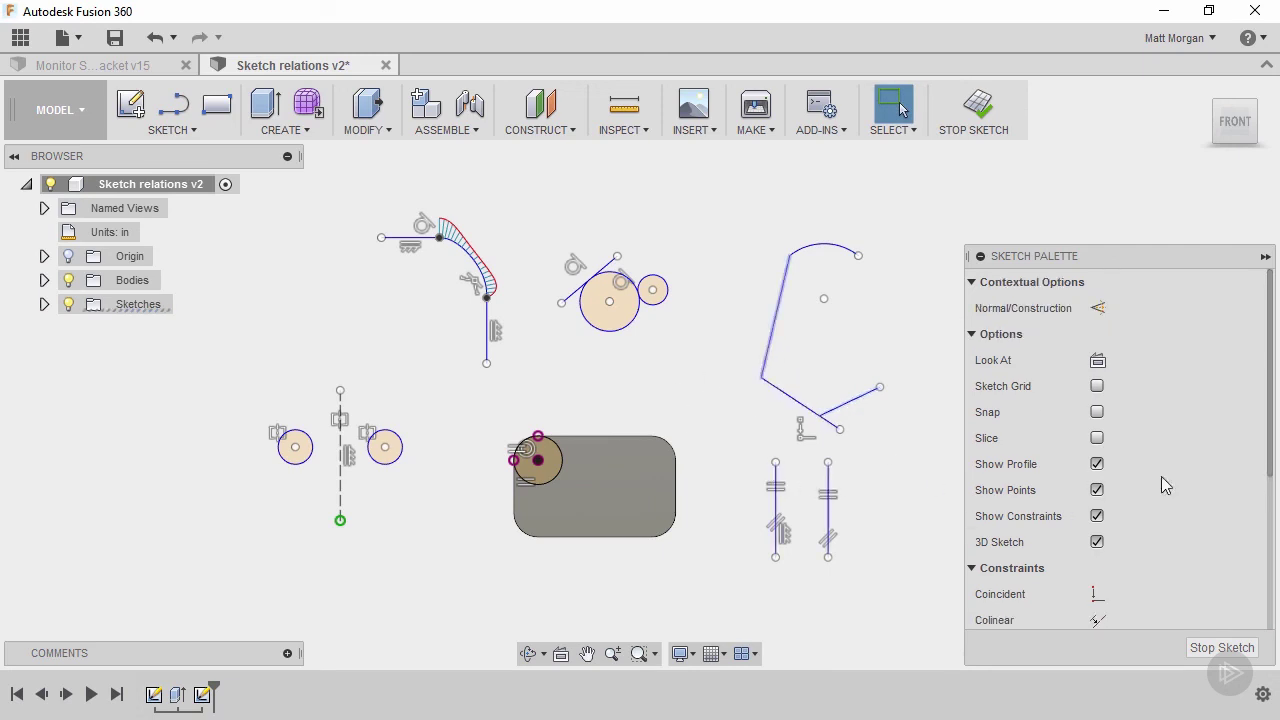
scroll(1268, 429, down, 2)
scroll(1180, 500, down, 2)
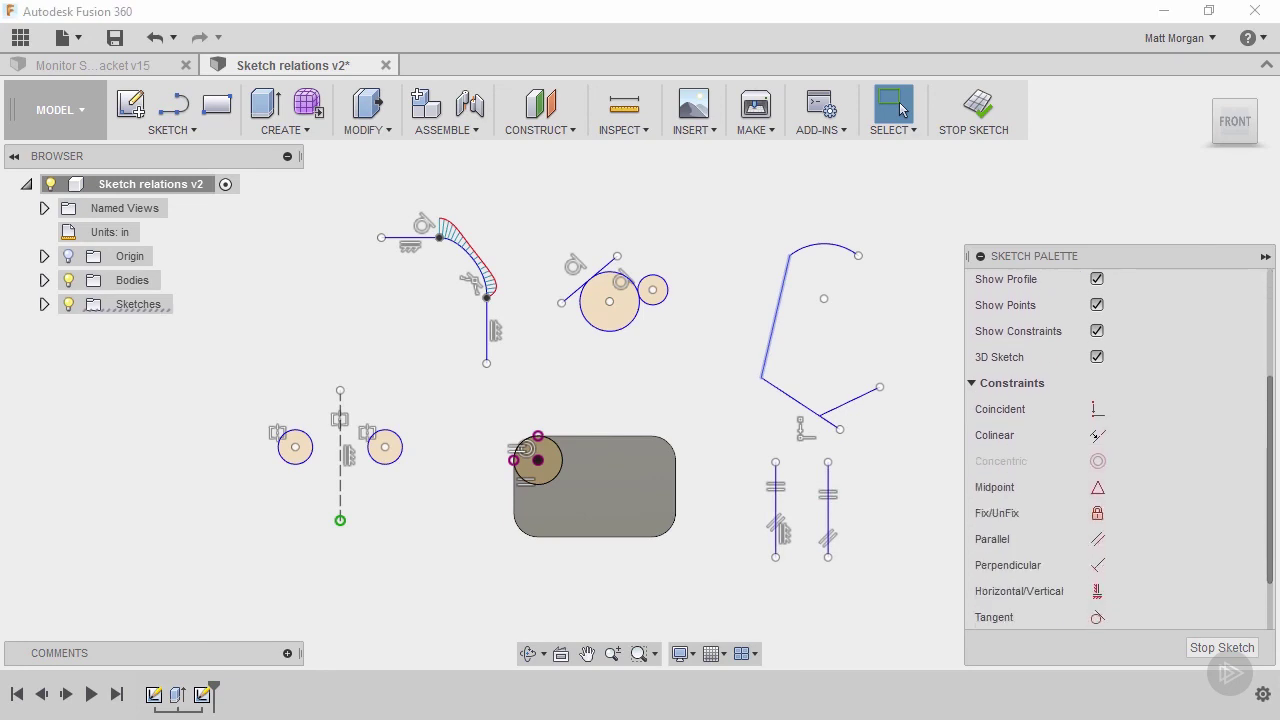
click(1099, 591)
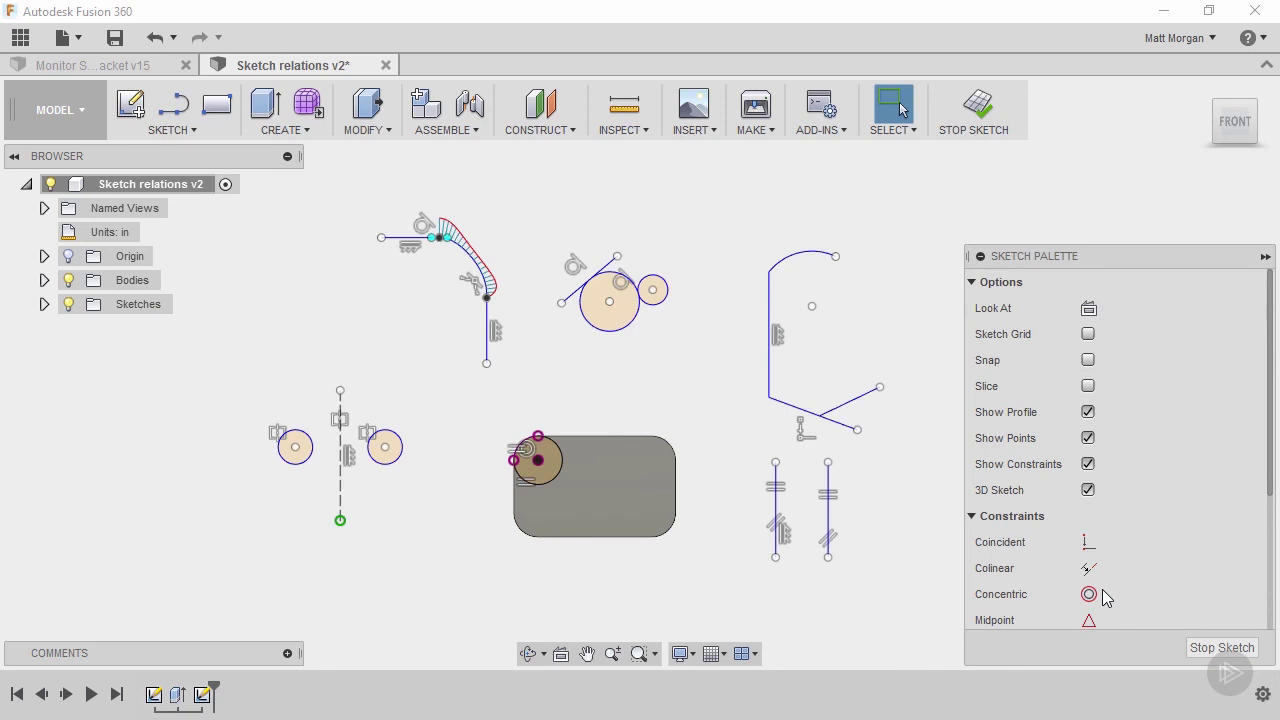
- Constrain the lower slanted line to horizontal
click(786, 406)
scroll(1065, 535, down, 5)
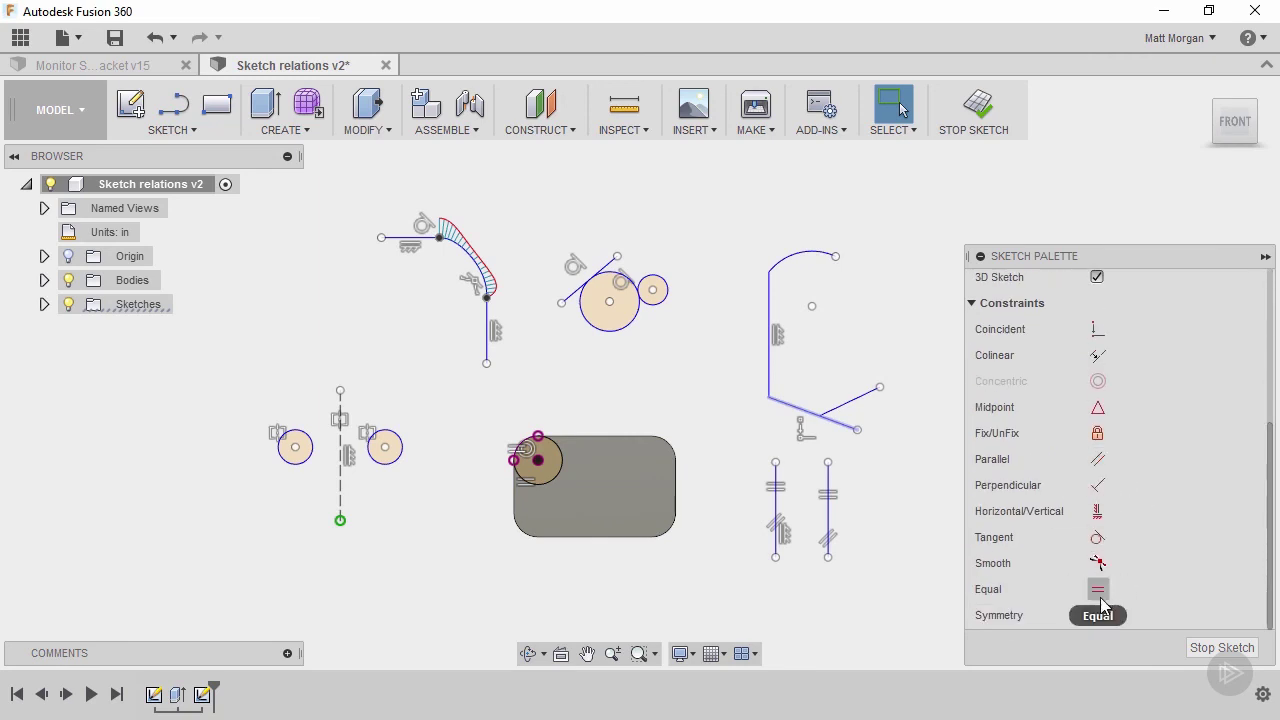
click(1097, 512)
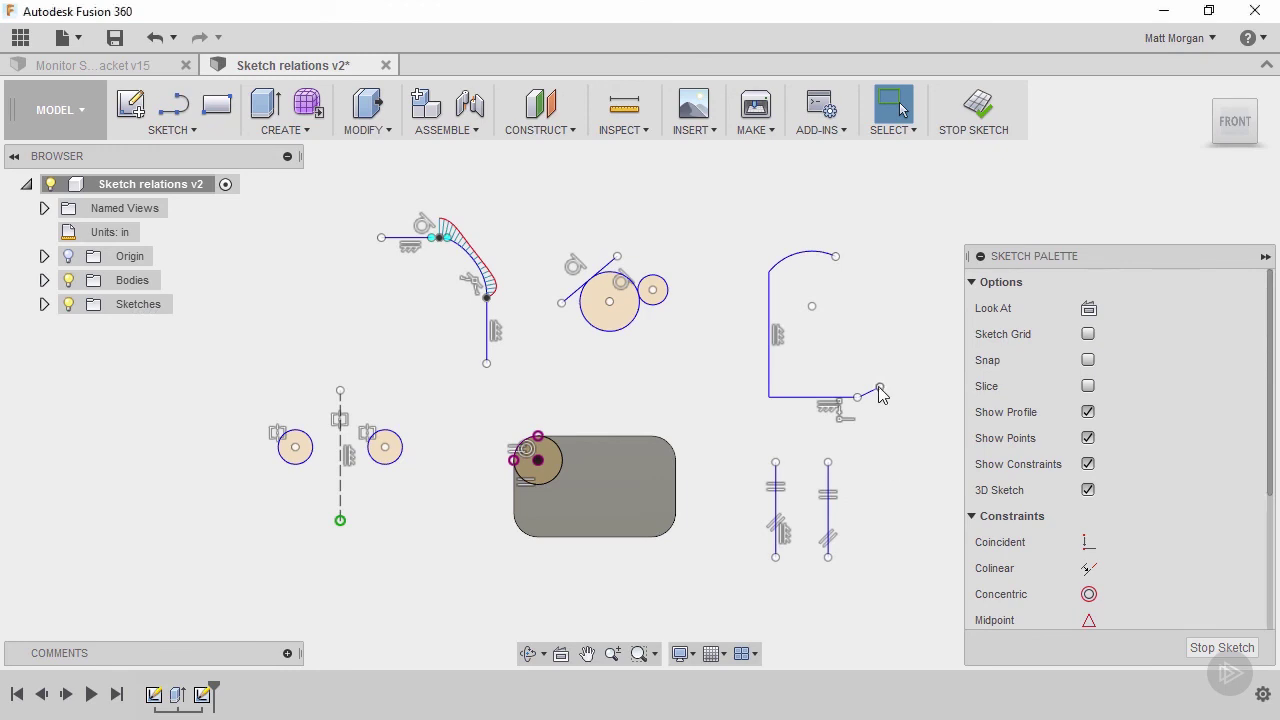
- Raise the short right line's endpoint, then make the top arc tangent to the vertical left line
drag(879, 386, 887, 299)
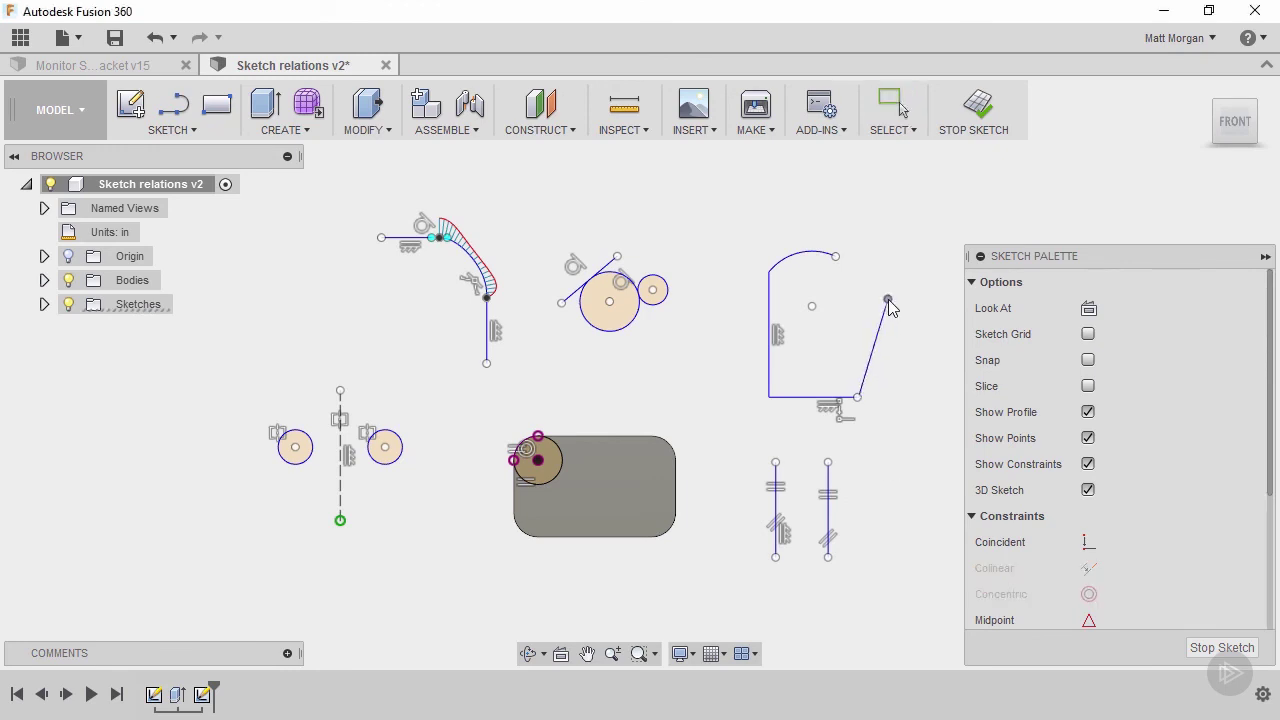
click(798, 252)
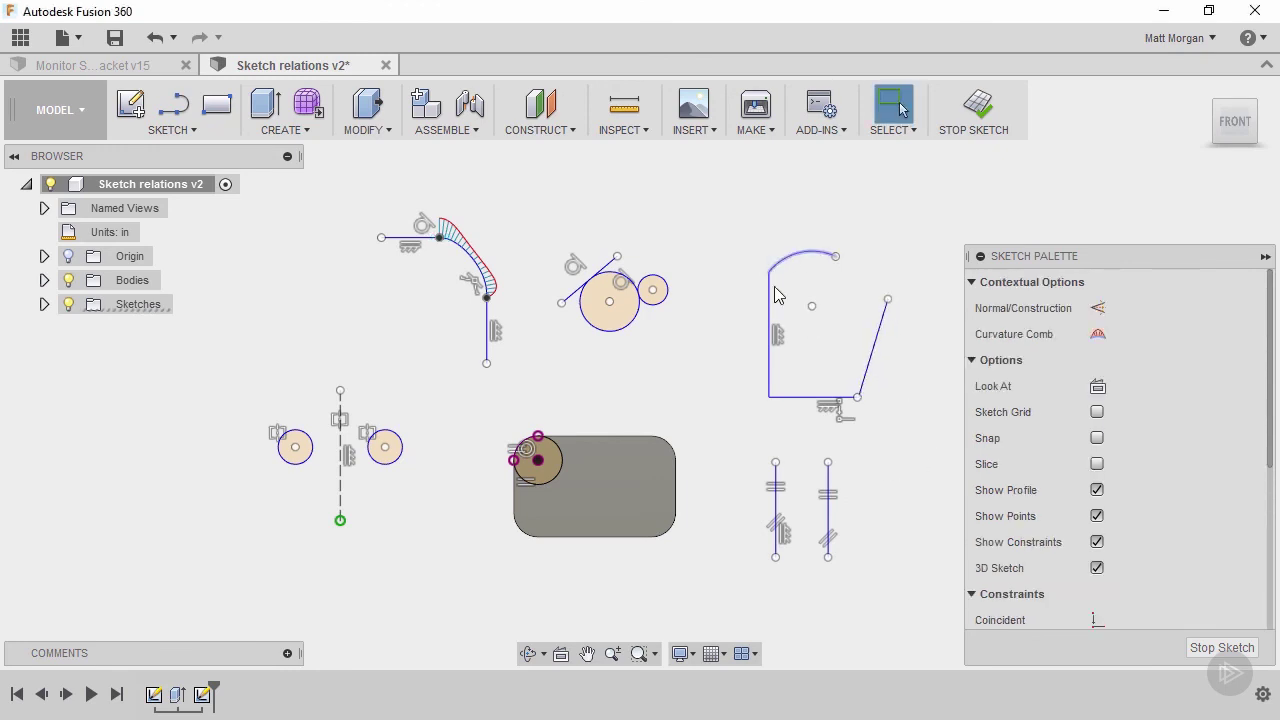
click(770, 300)
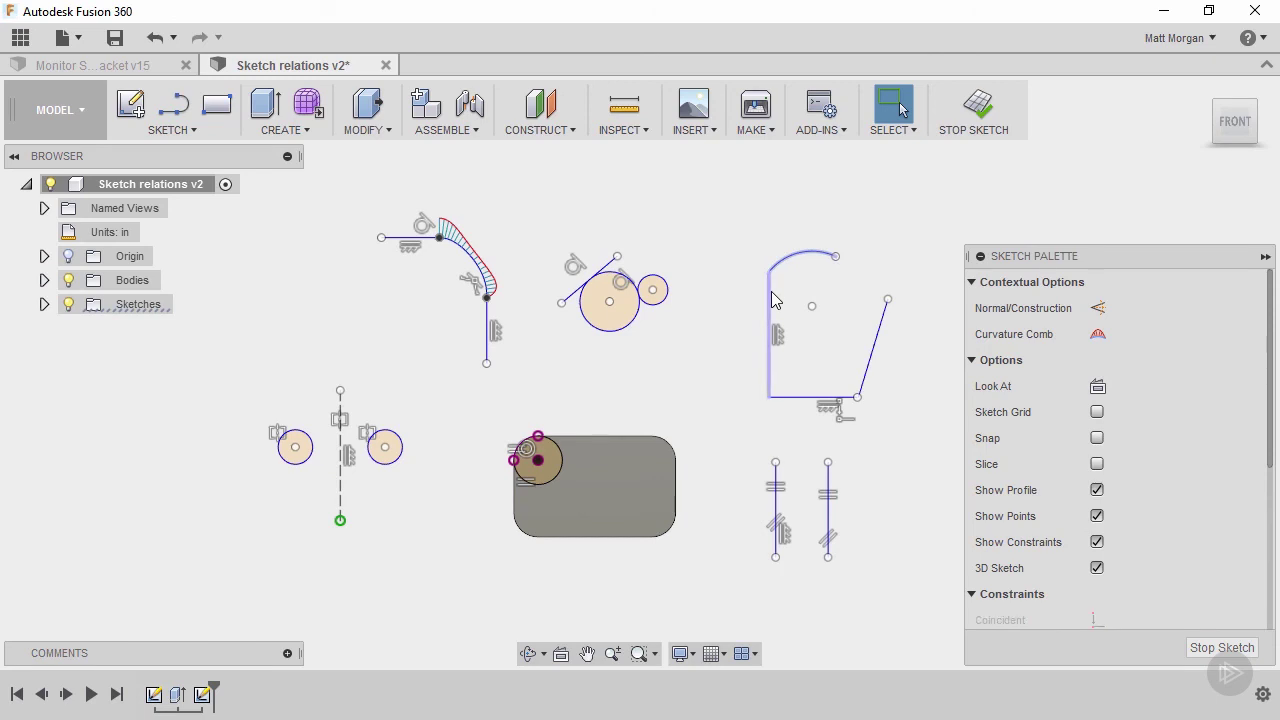
scroll(1088, 520, down, 5)
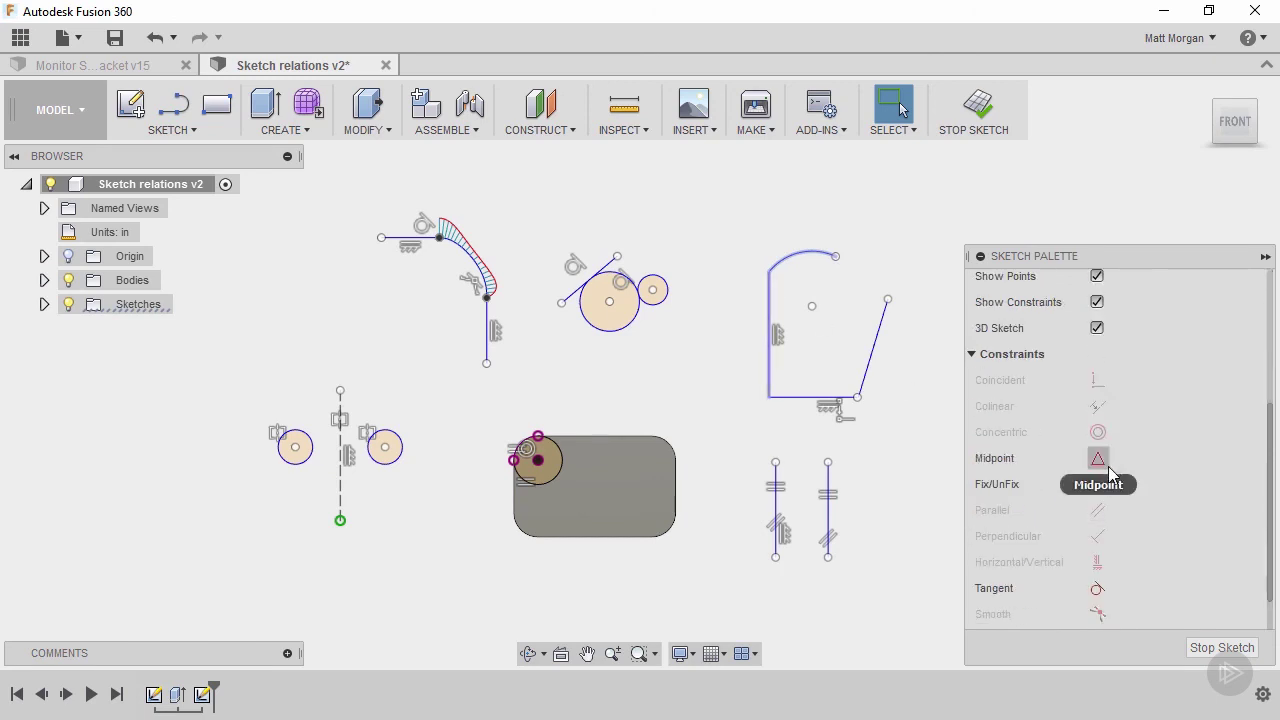
click(1097, 588)
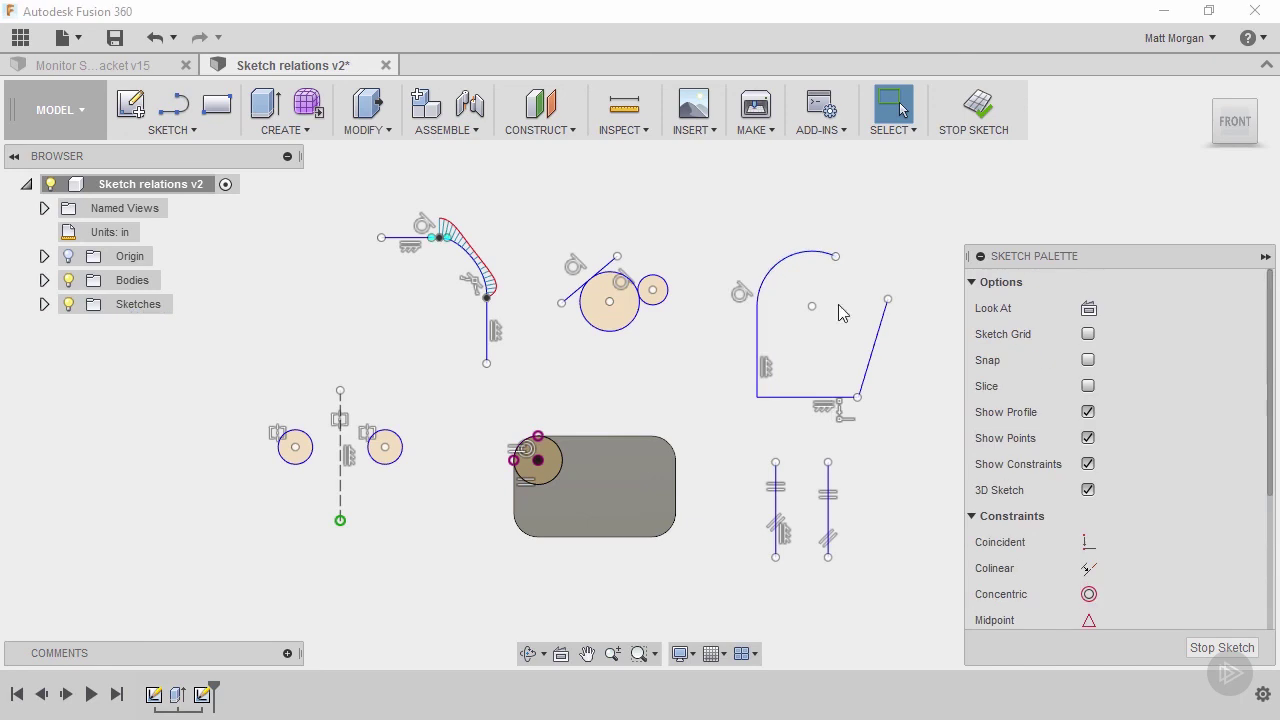